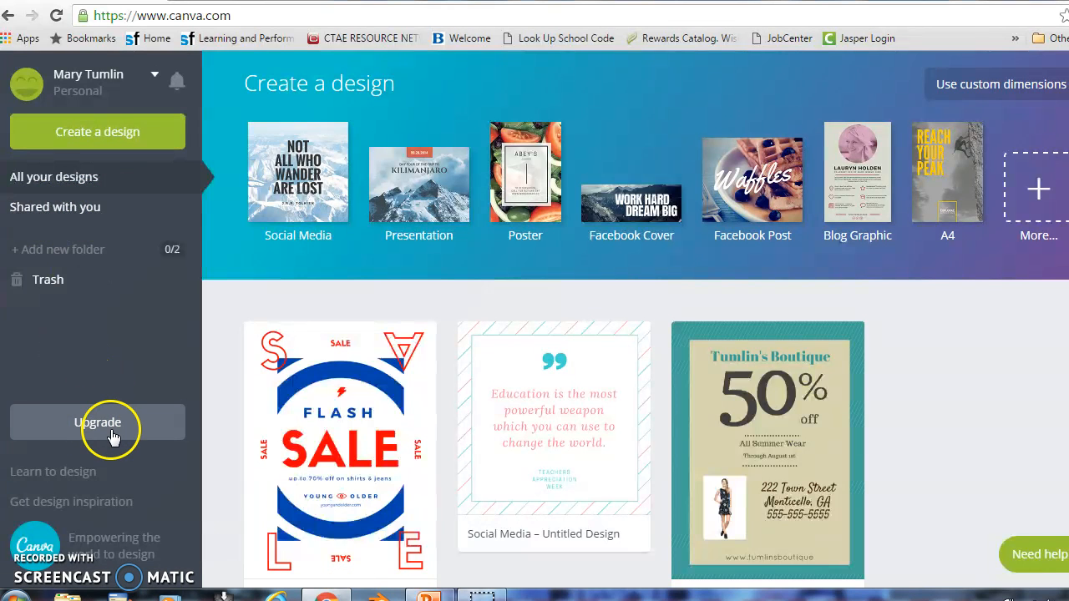
# Start a new blank 18 × 24 in Poster (US) design from Marketing Materials
pyautogui.click(93, 136)
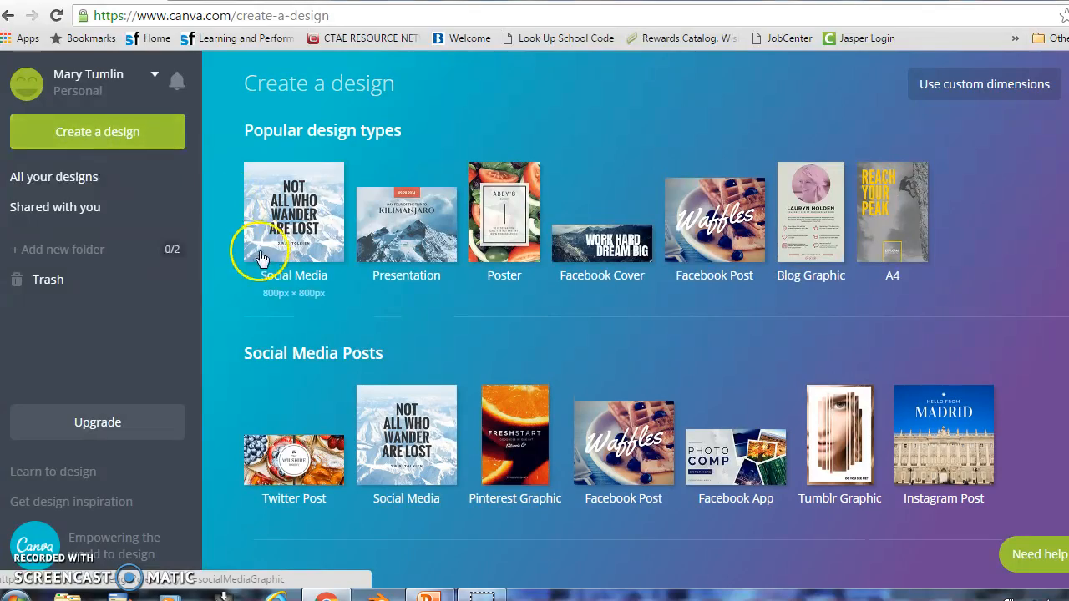
pyautogui.scroll(-4, 253, 316)
pyautogui.scroll(-5, 250, 324)
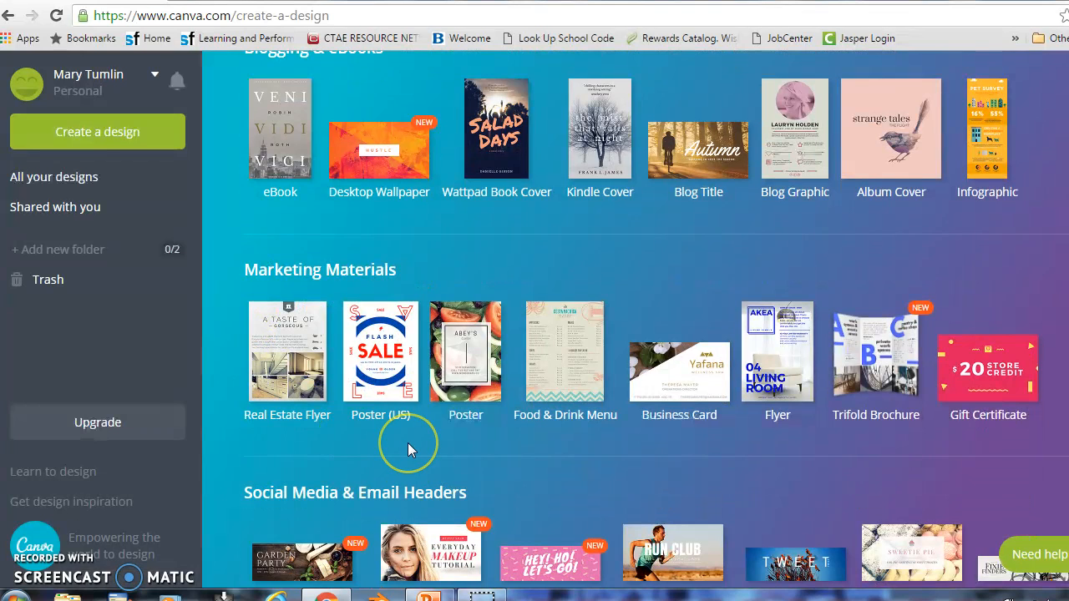
pyautogui.click(377, 380)
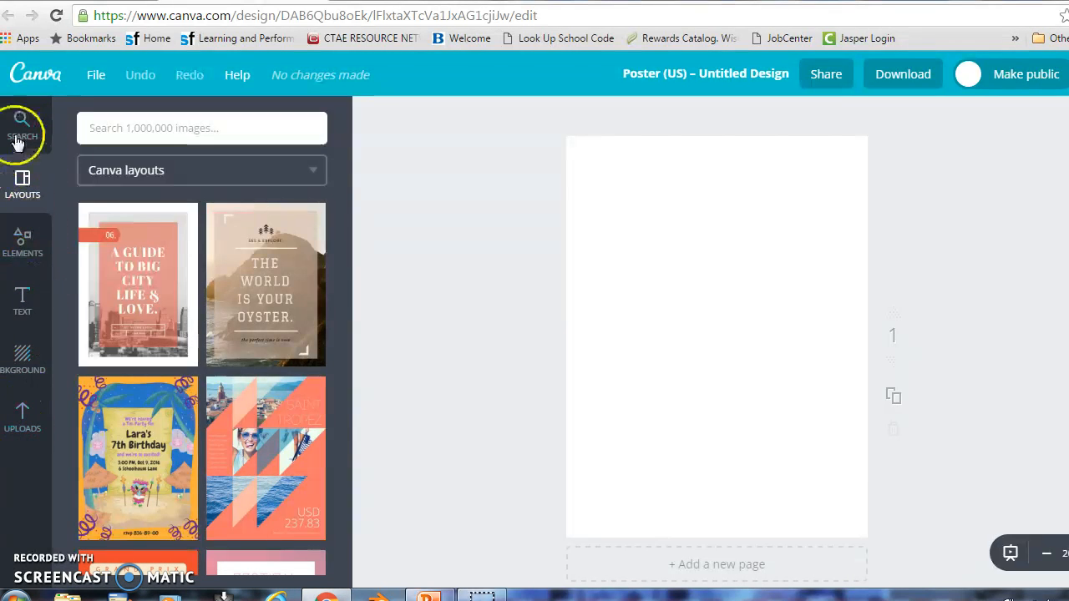
pyautogui.moveTo(85, 398)
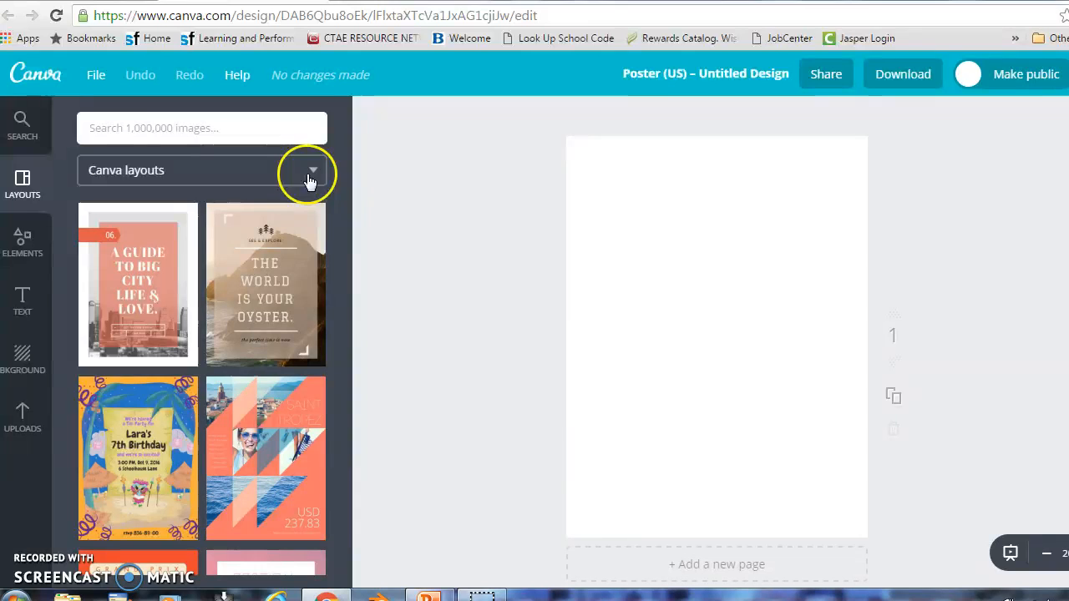
pyautogui.moveTo(342, 268); pyautogui.dragTo(345, 555)
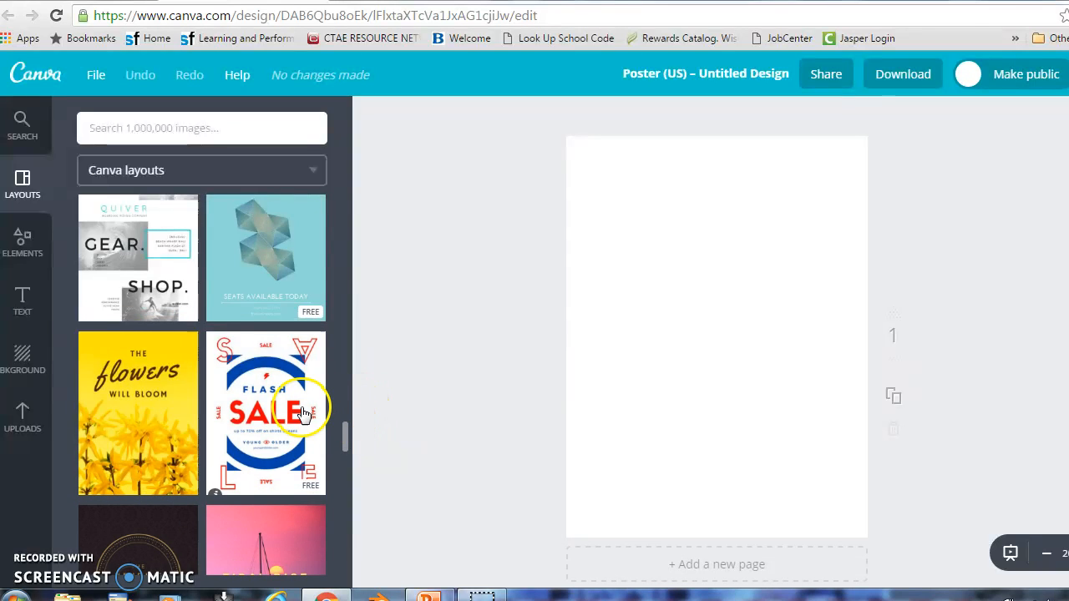
pyautogui.scroll(-10, 303, 412)
pyautogui.scroll(-10, 303, 412)
pyautogui.scroll(-5, 303, 412)
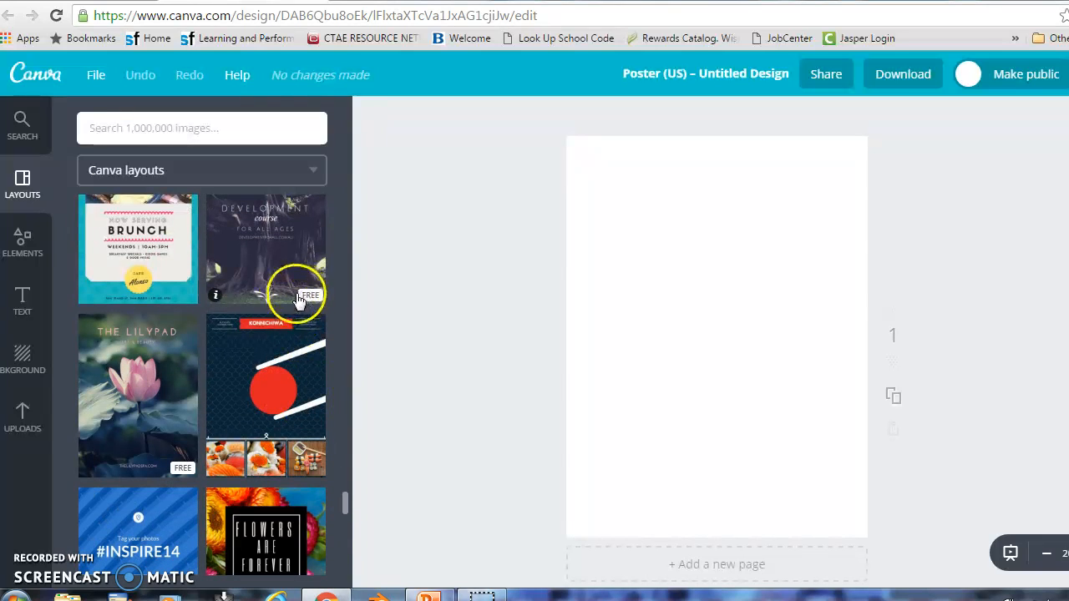
pyautogui.scroll(-3, 323, 386)
pyautogui.scroll(-8, 320, 399)
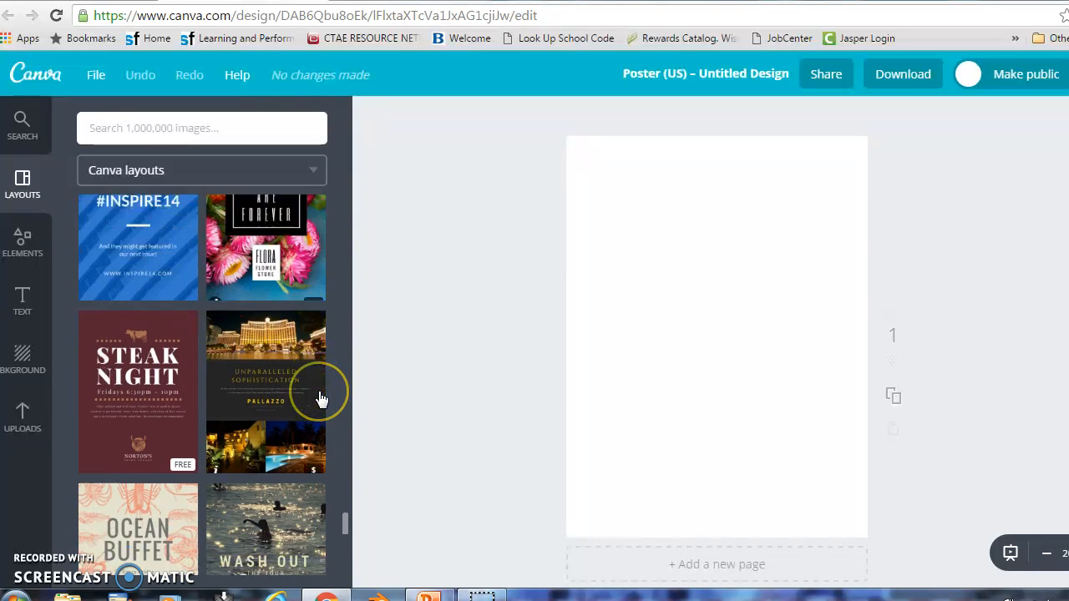
pyautogui.scroll(-3, 320, 399)
pyautogui.scroll(10, 320, 399)
pyautogui.scroll(15, 323, 401)
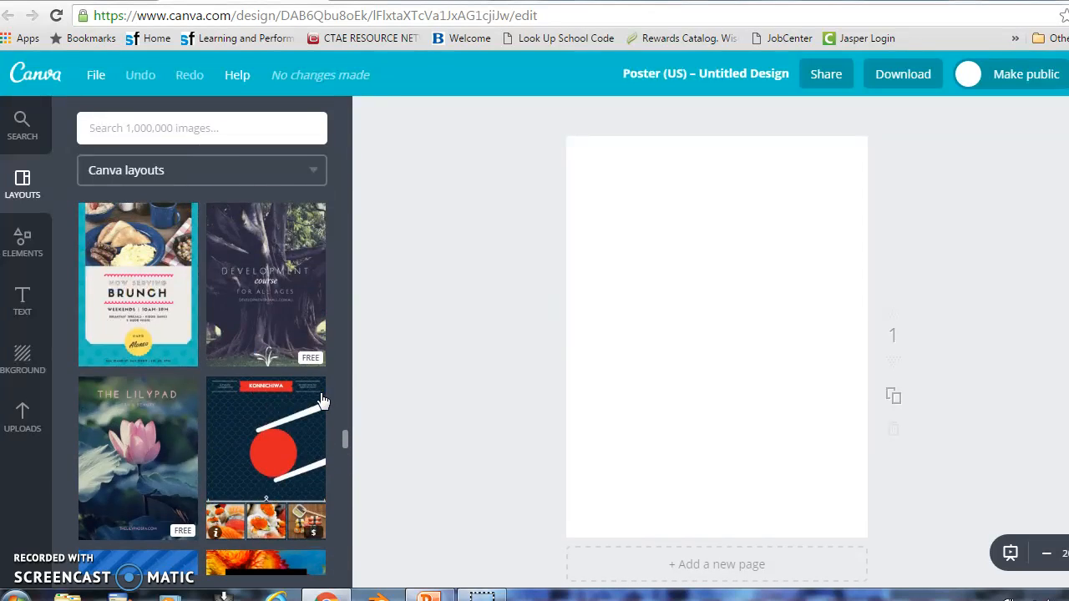
pyautogui.scroll(8, 322, 401)
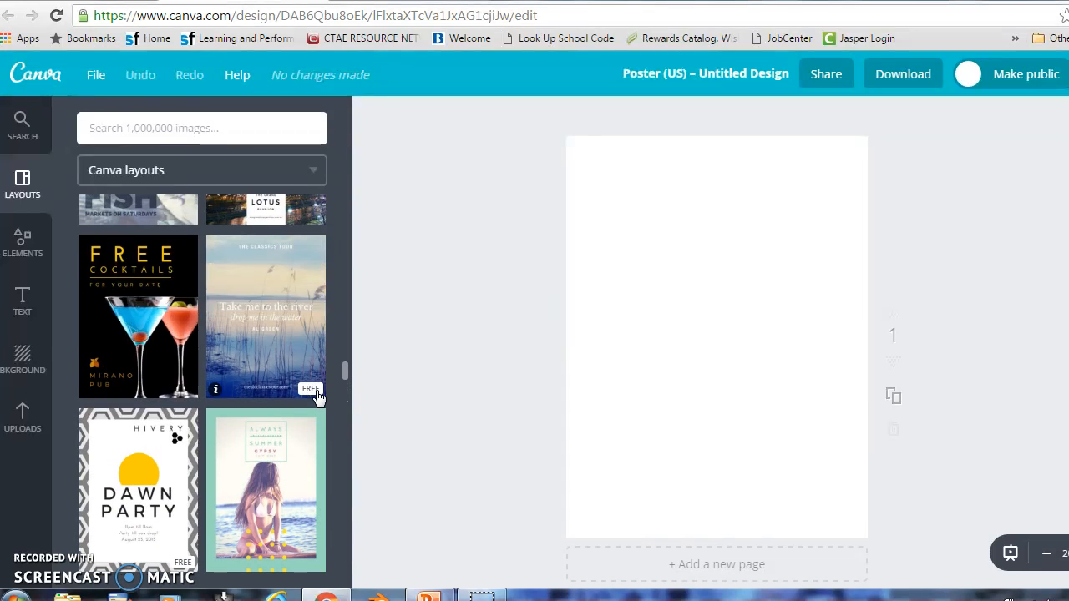
# Apply the Dawn Party layout, then add and delete a trial six-point star shape
pyautogui.click(187, 480)
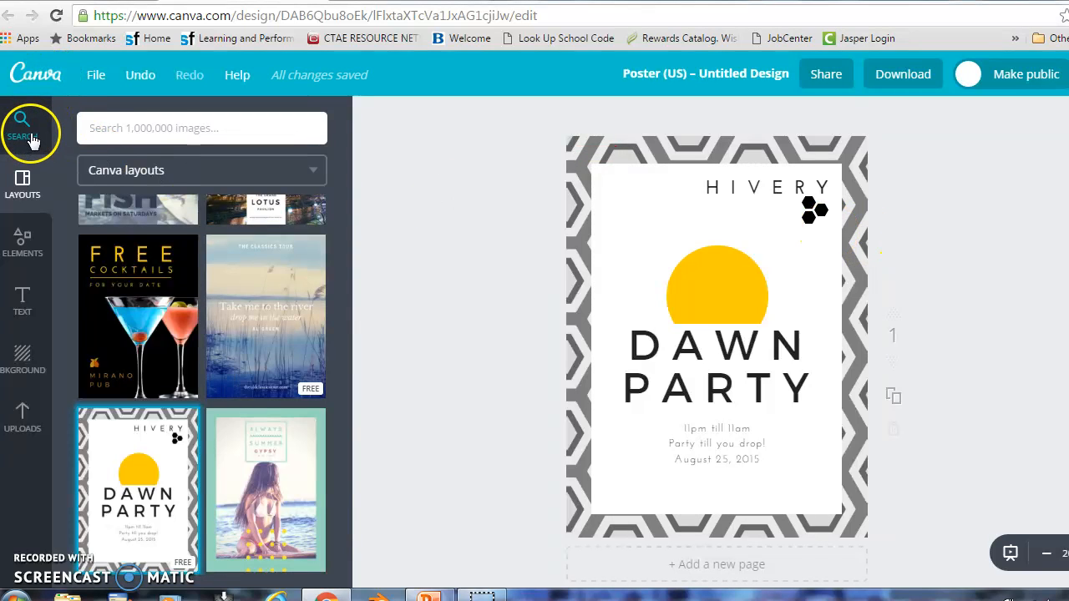
pyautogui.click(23, 248)
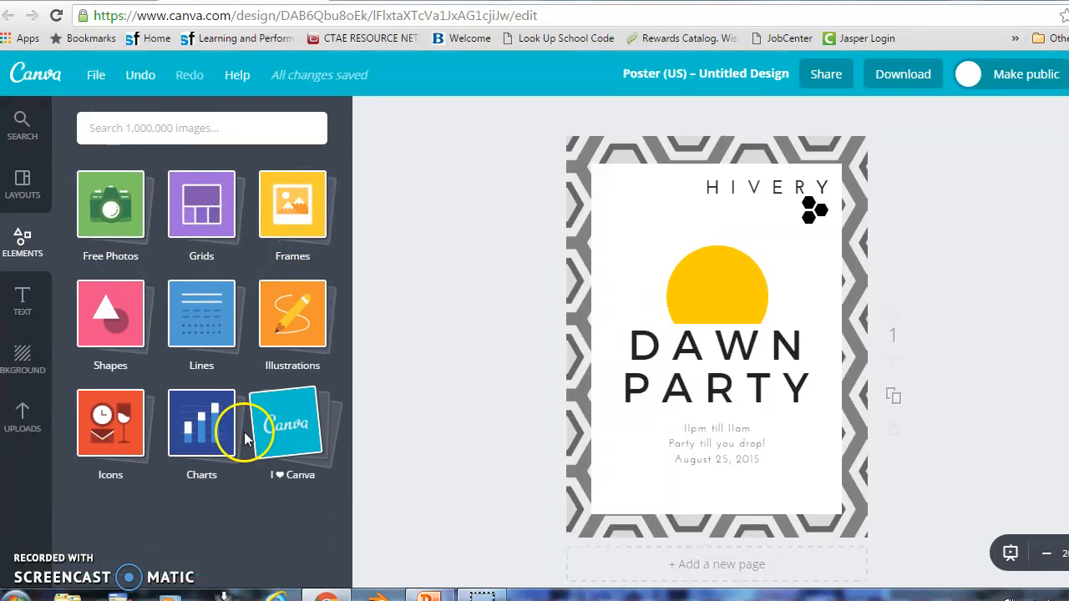
pyautogui.click(111, 330)
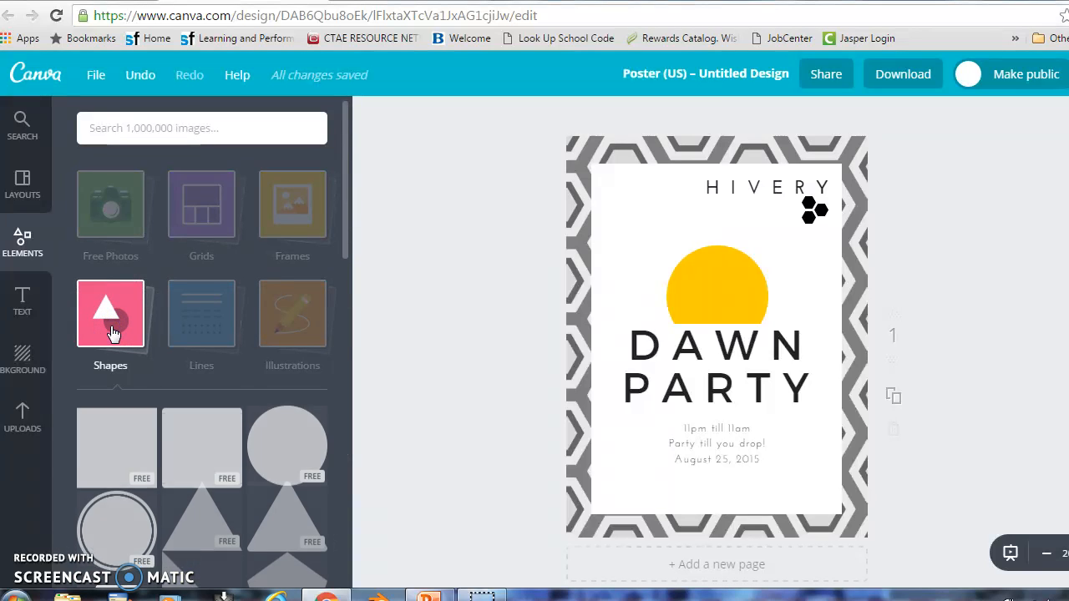
pyautogui.scroll(-1, 215, 476)
pyautogui.scroll(-5, 214, 476)
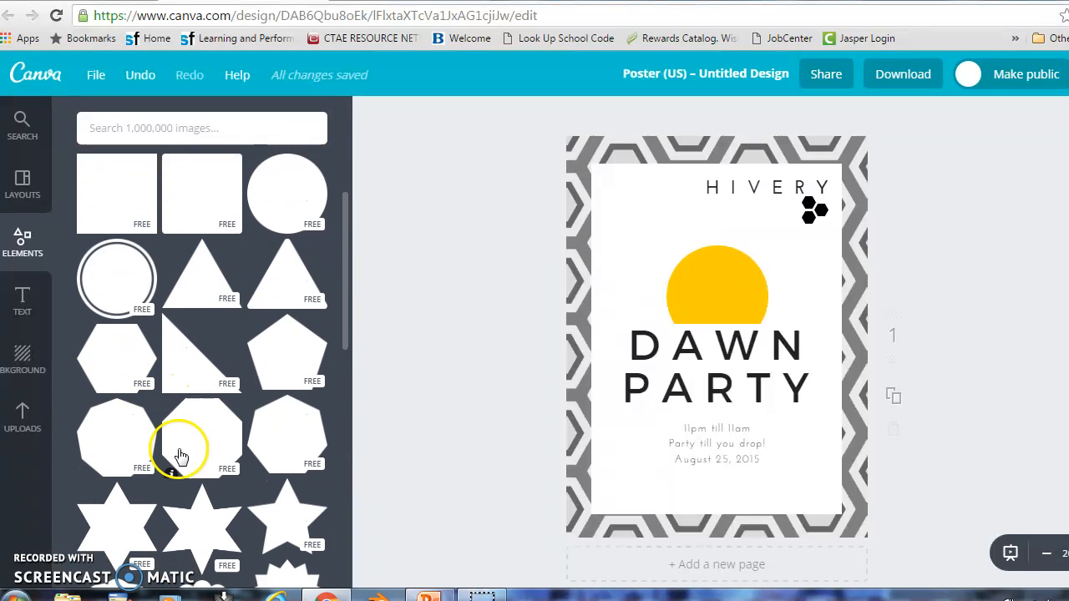
pyautogui.click(196, 382)
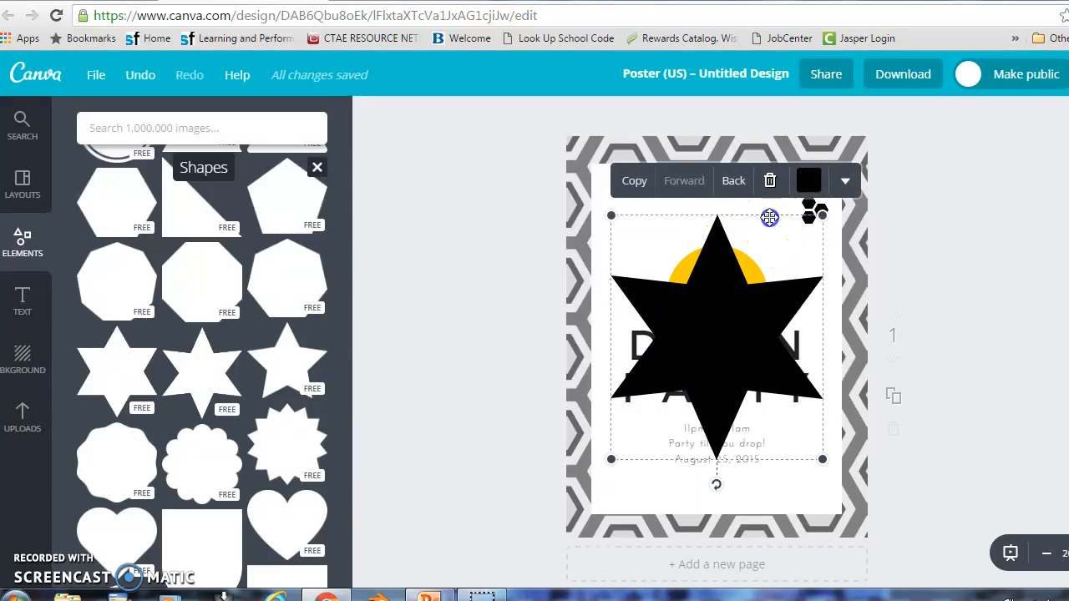
pyautogui.press('Delete')
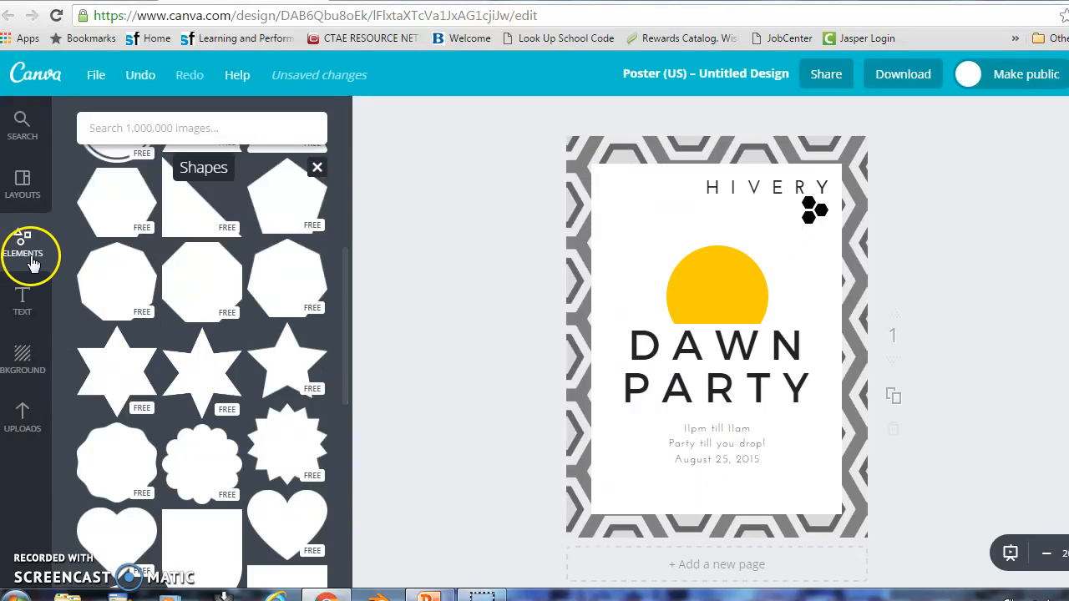
# Add a heading reading 'Tumlin's Classroom' above the yellow sun and nudge it slightly down
pyautogui.click(22, 302)
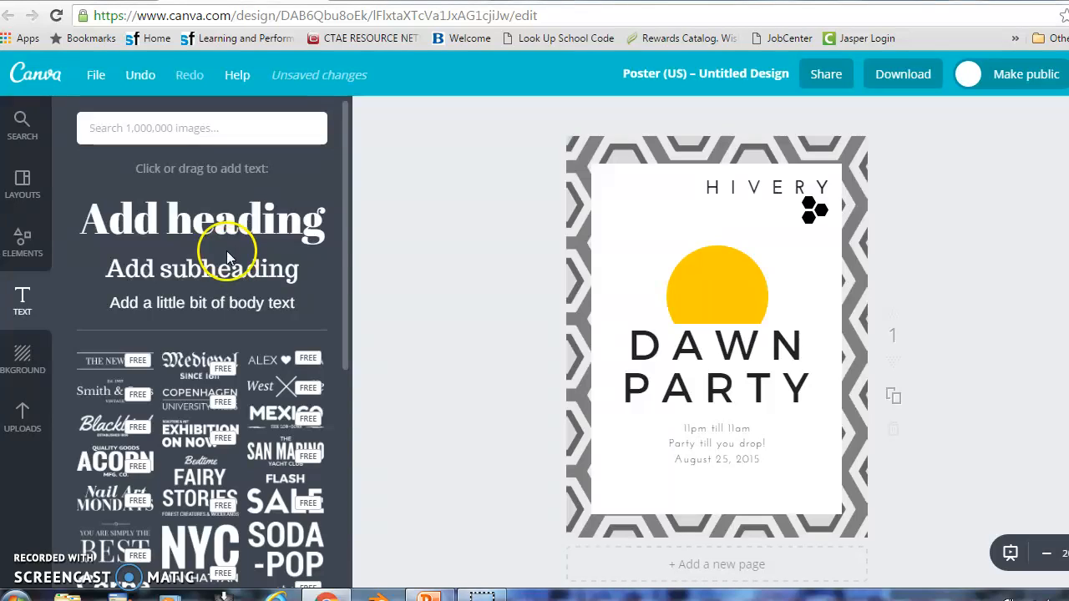
pyautogui.moveTo(240, 219); pyautogui.dragTo(681, 202)
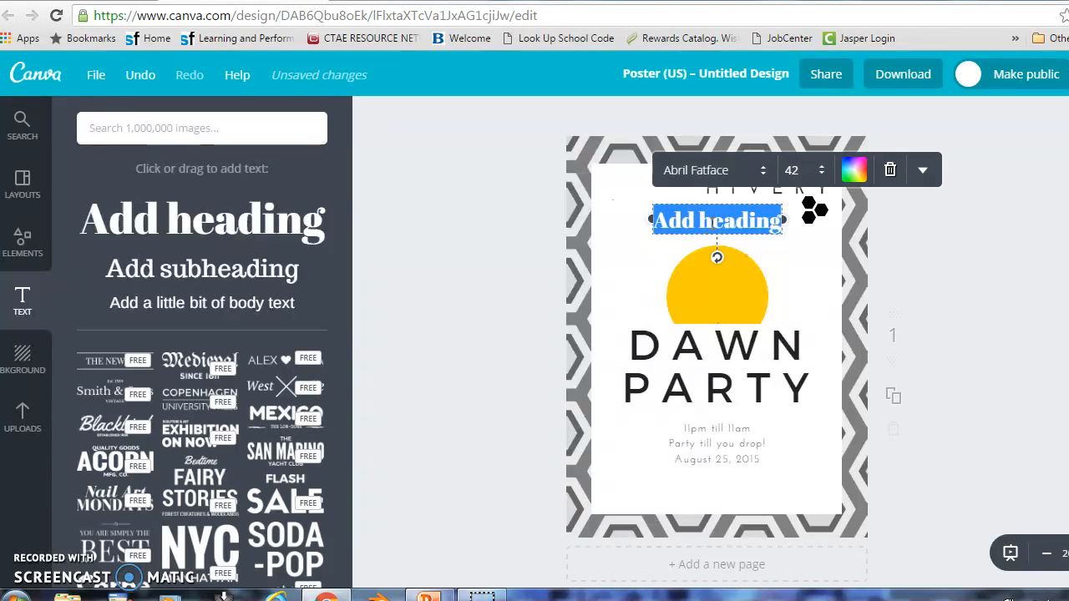
pyautogui.click(711, 222)
pyautogui.press('Delete')
pyautogui.press('Delete')
pyautogui.press('Delete')
pyautogui.press('Delete')
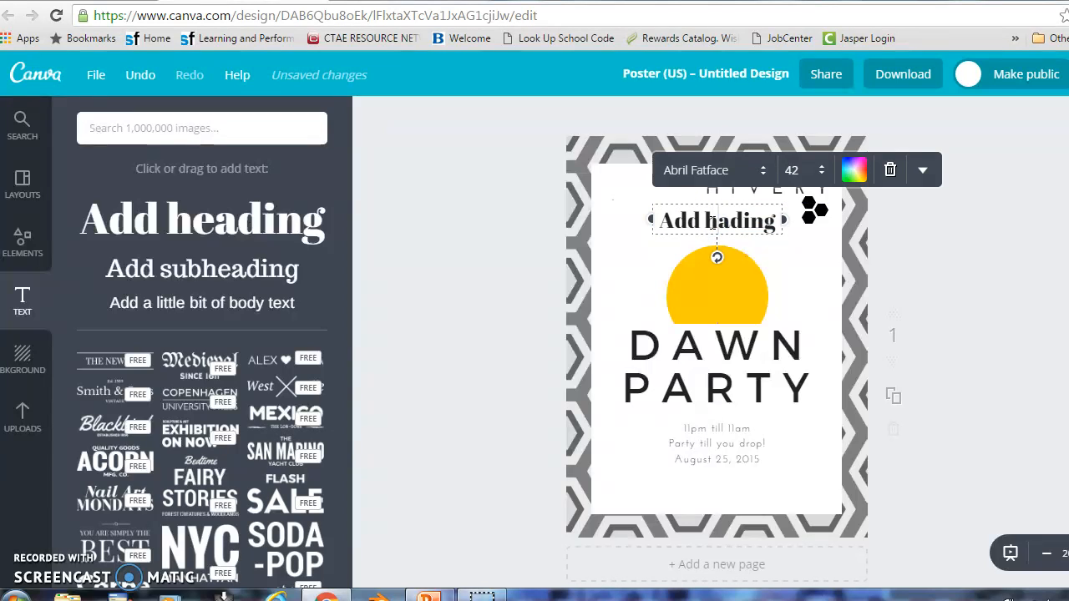
pyautogui.press('BackSpace')
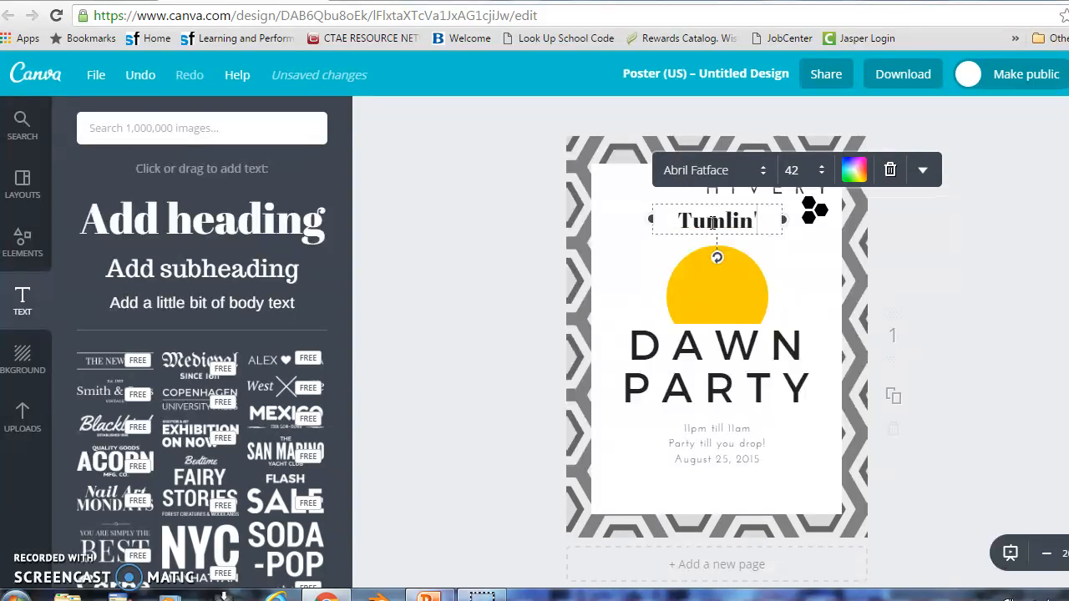
pyautogui.write('Class')
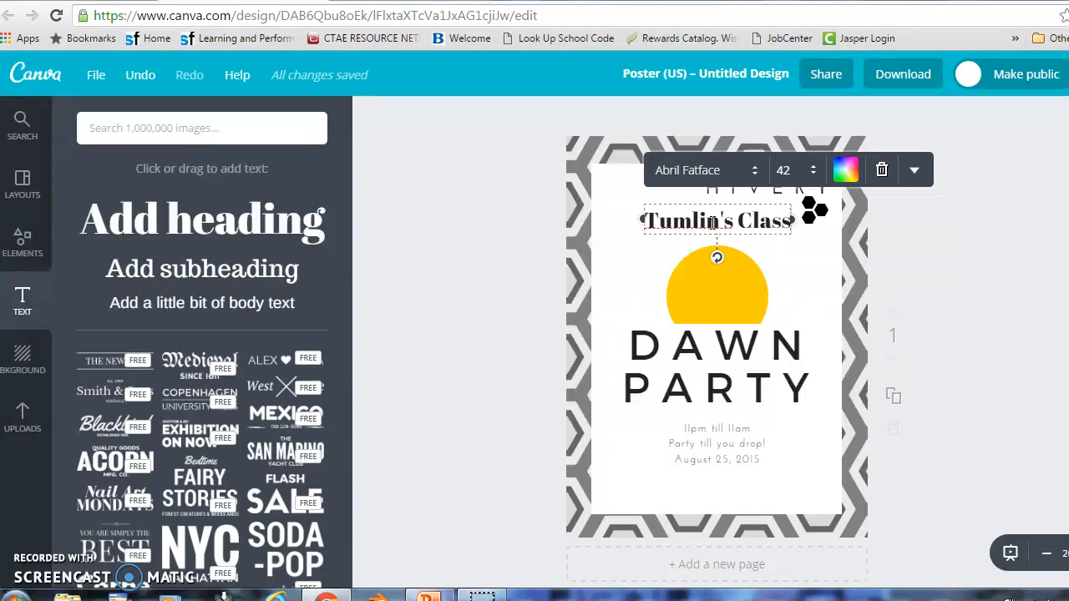
pyautogui.write('room')
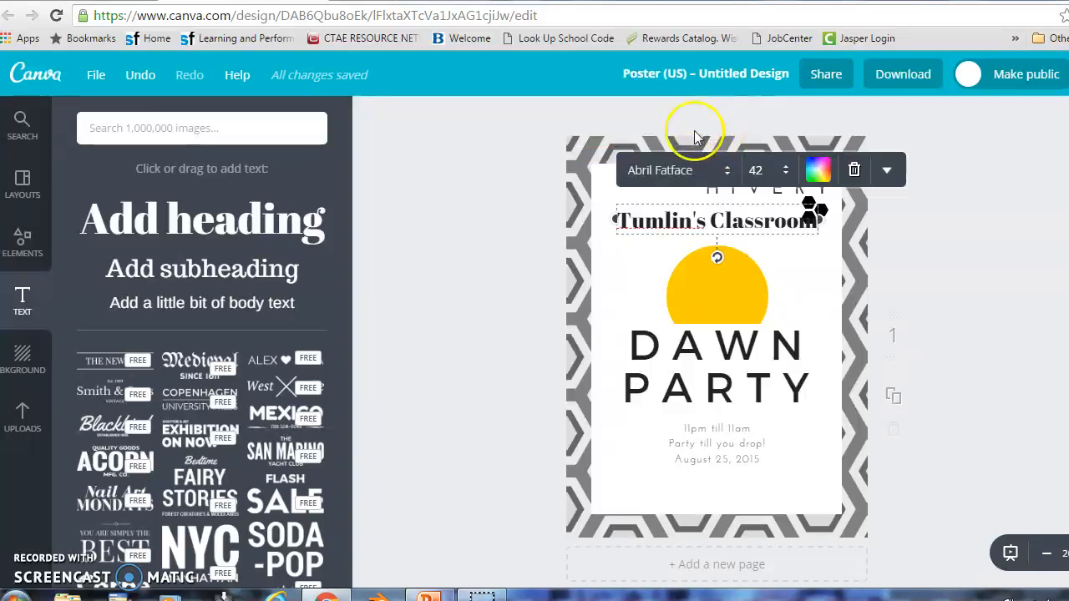
pyautogui.moveTo(681, 237); pyautogui.dragTo(673, 252)
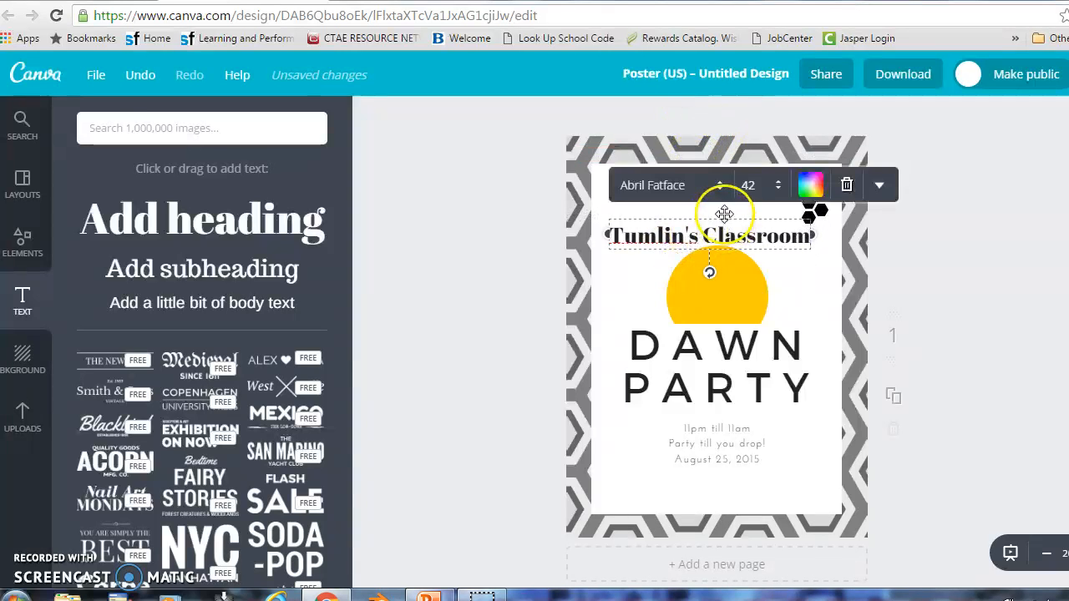
# Change the Tumlin's Classroom heading colour to purple
pyautogui.click(816, 197)
pyautogui.click(760, 354)
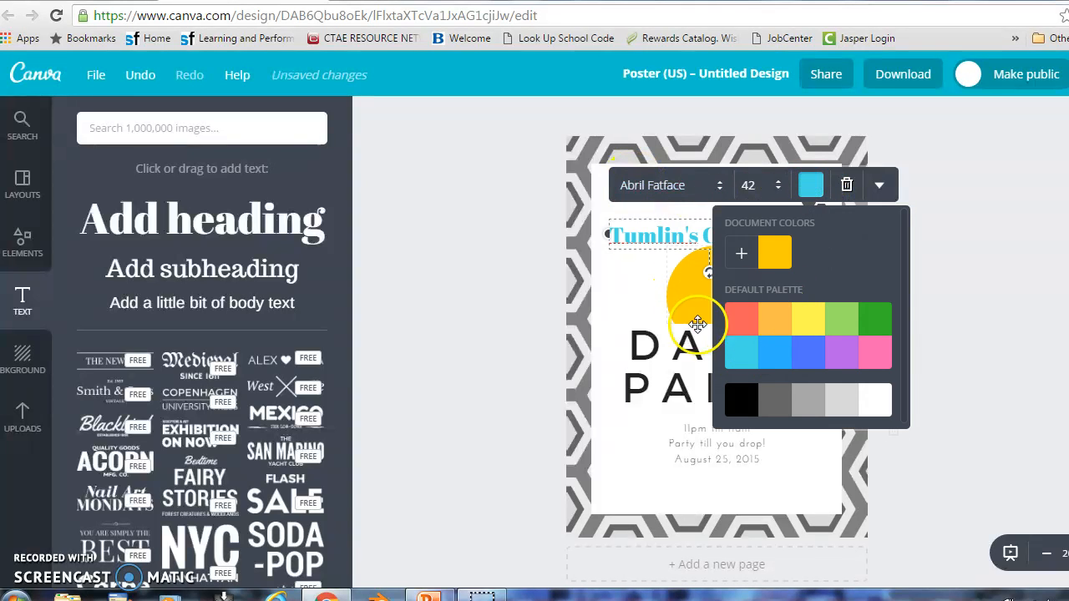
pyautogui.click(841, 353)
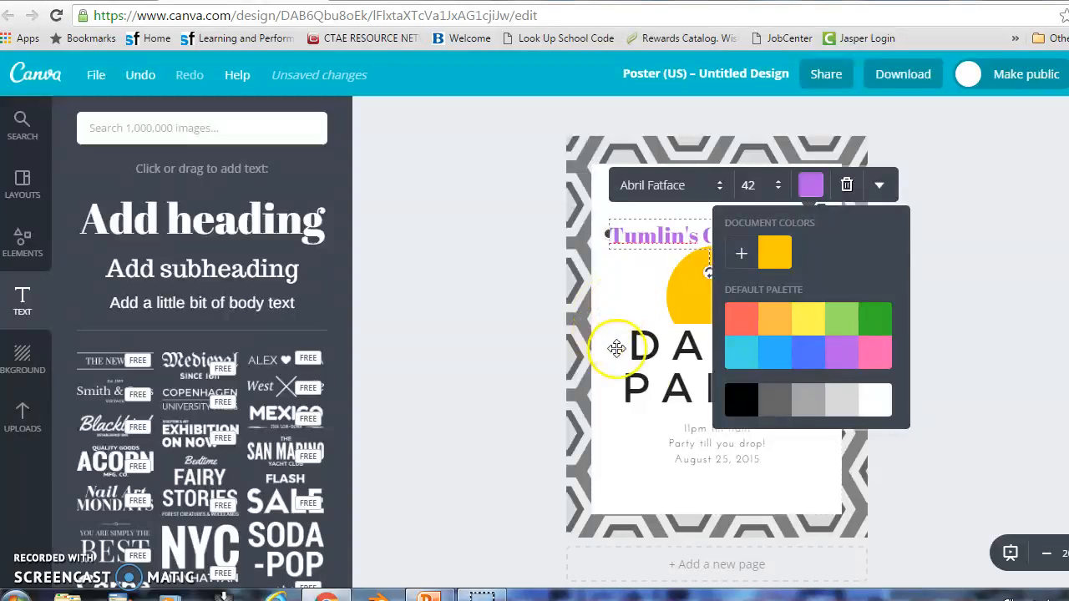
pyautogui.click(628, 476)
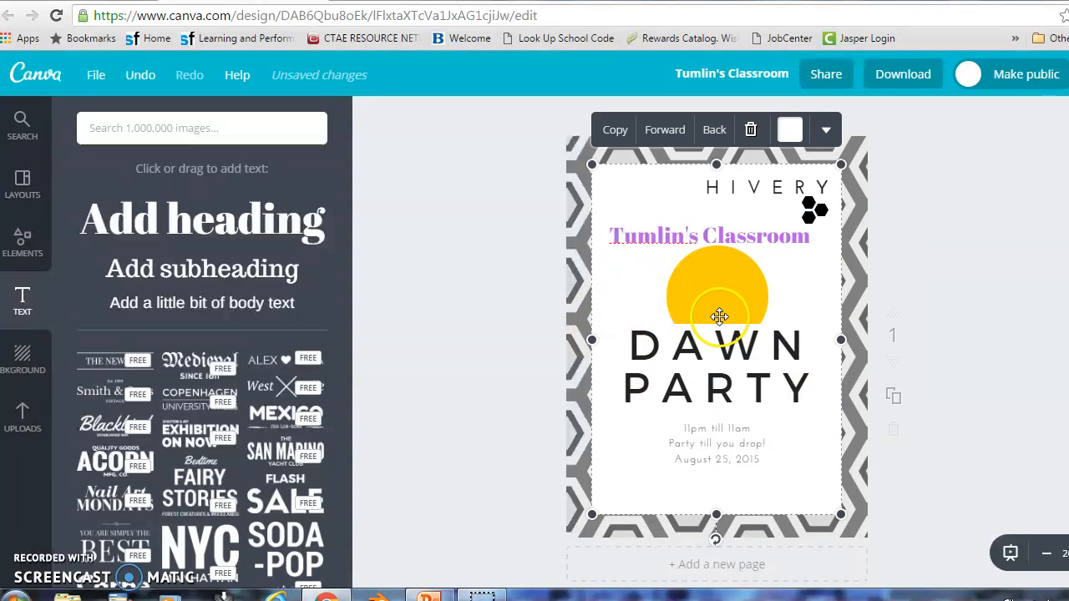
# Delete the HIVERY text and move the small hexagon graphic up and left
pyautogui.click(746, 189)
pyautogui.moveTo(709, 187); pyautogui.dragTo(823, 192)
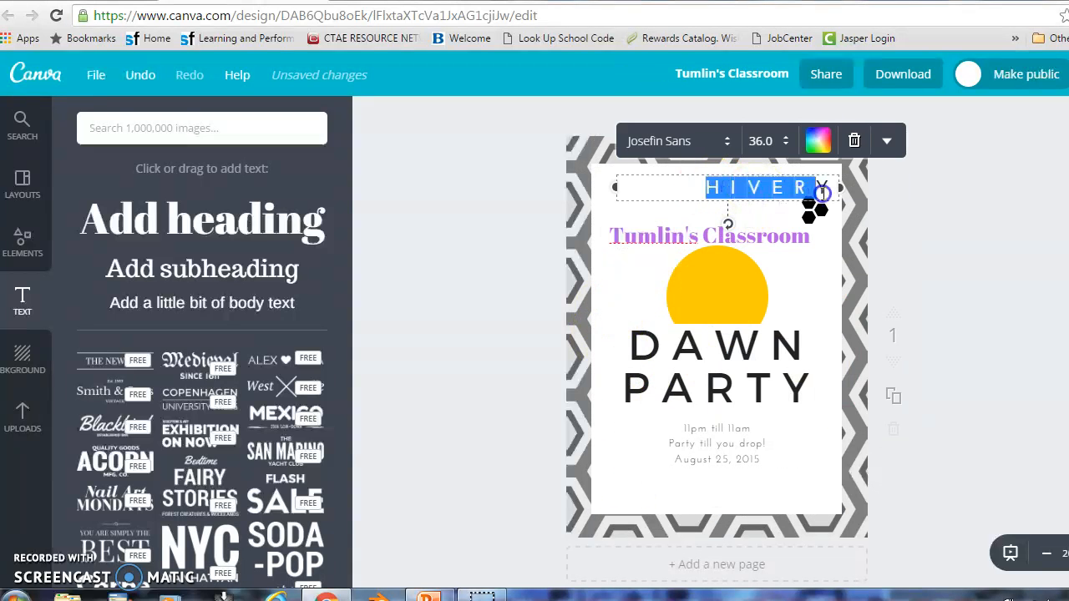
pyautogui.press('BackSpace')
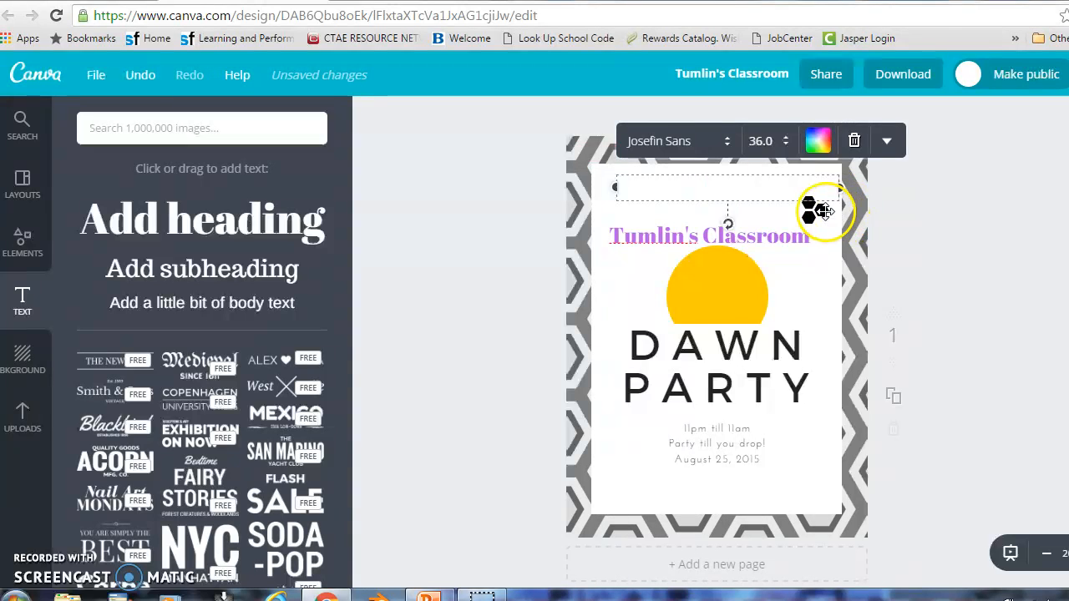
pyautogui.click(816, 210)
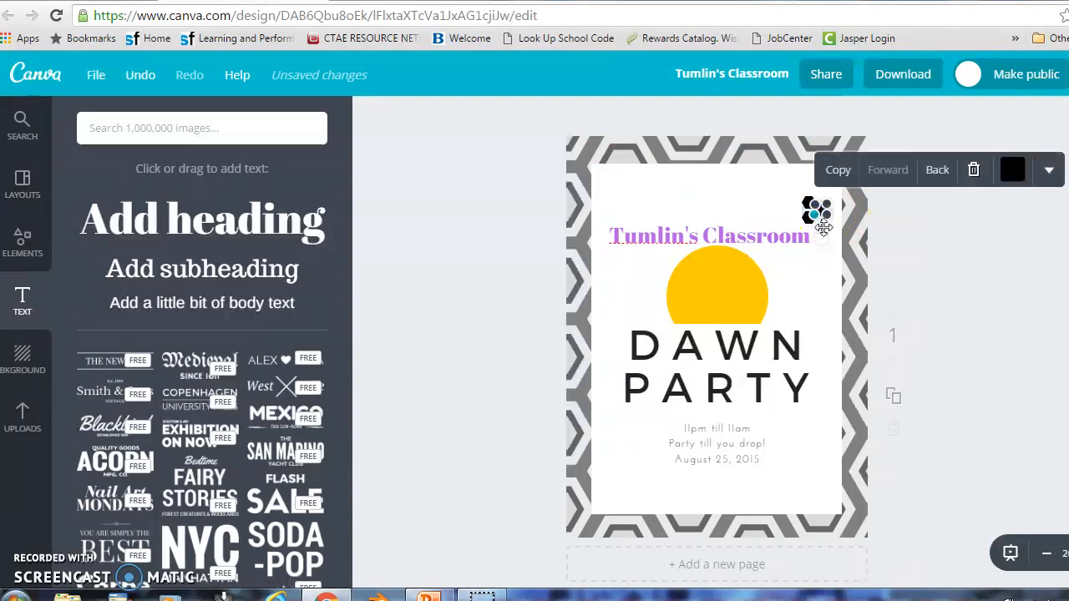
pyautogui.moveTo(828, 260); pyautogui.dragTo(813, 213)
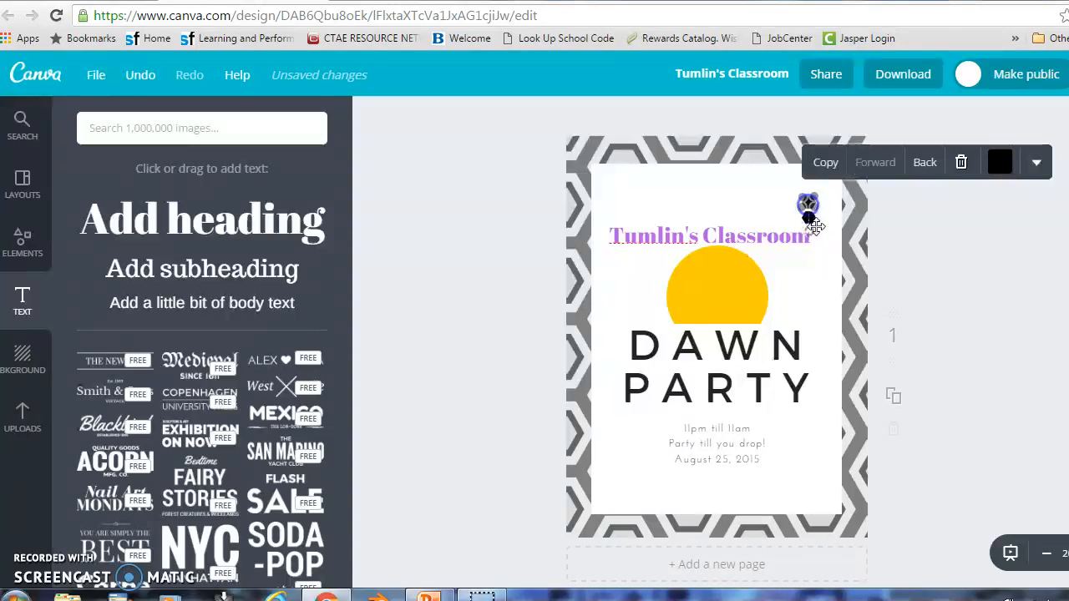
# Repair the heading's broken first word so it reads 'Tumlin's Classroom' again
pyautogui.click(807, 223)
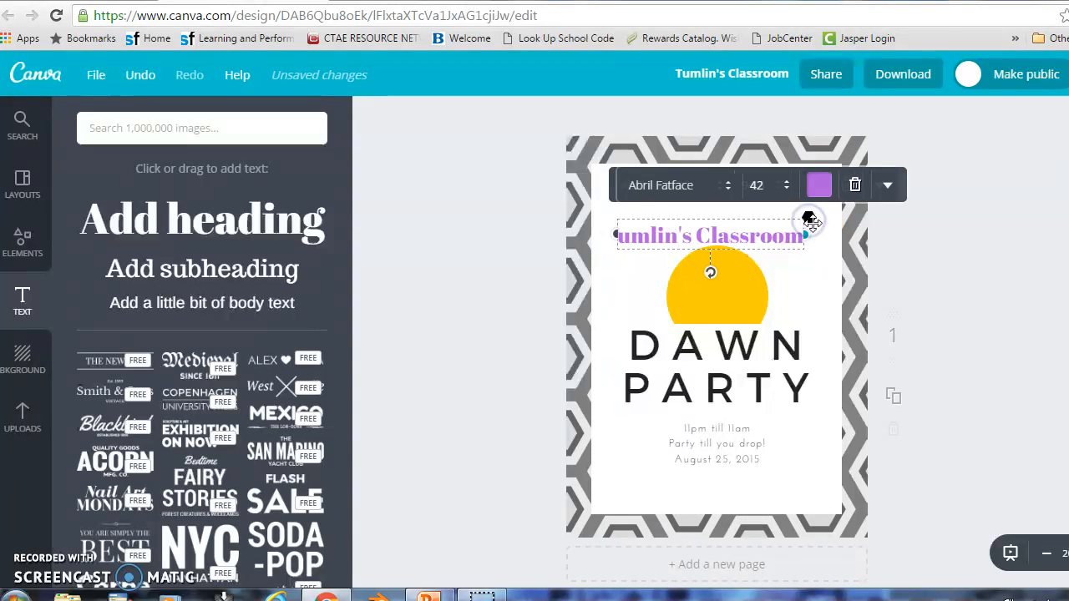
pyautogui.click(808, 218)
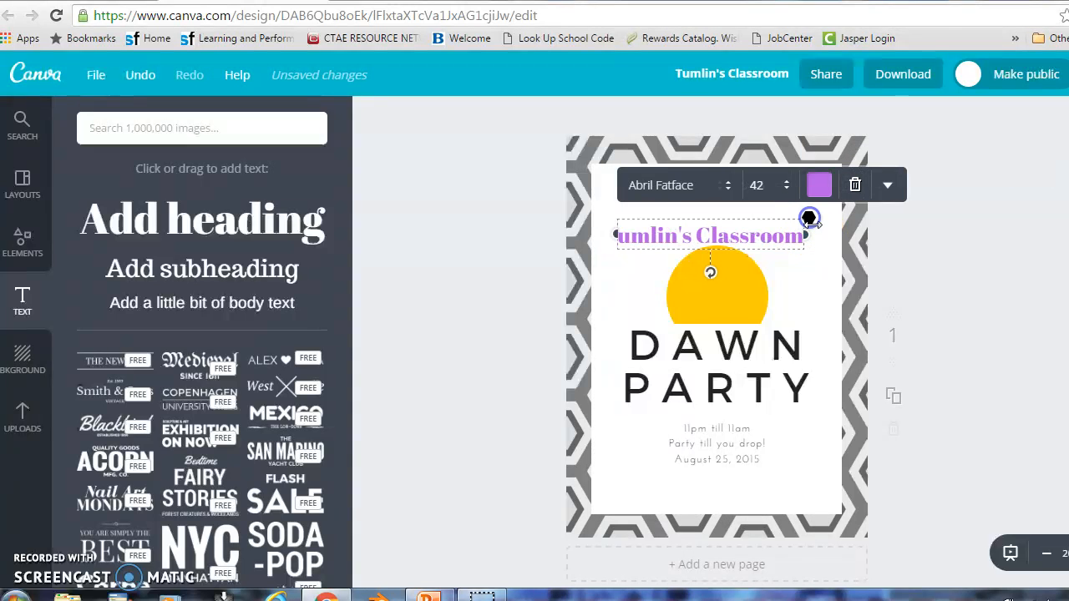
pyautogui.press('Delete')
pyautogui.click(644, 265)
pyautogui.doubleClick(637, 233)
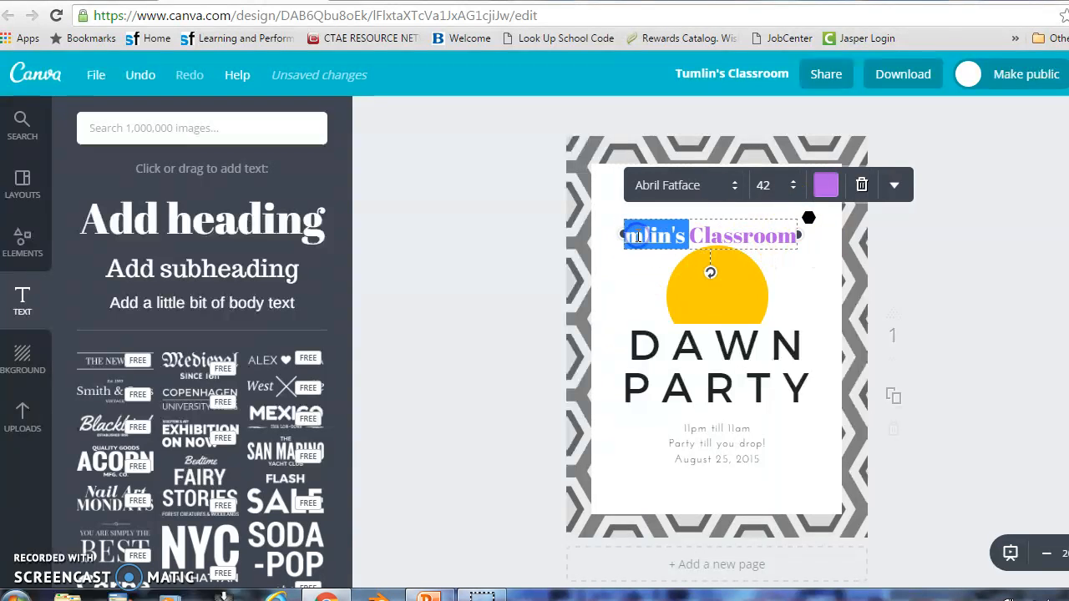
pyautogui.click(657, 234)
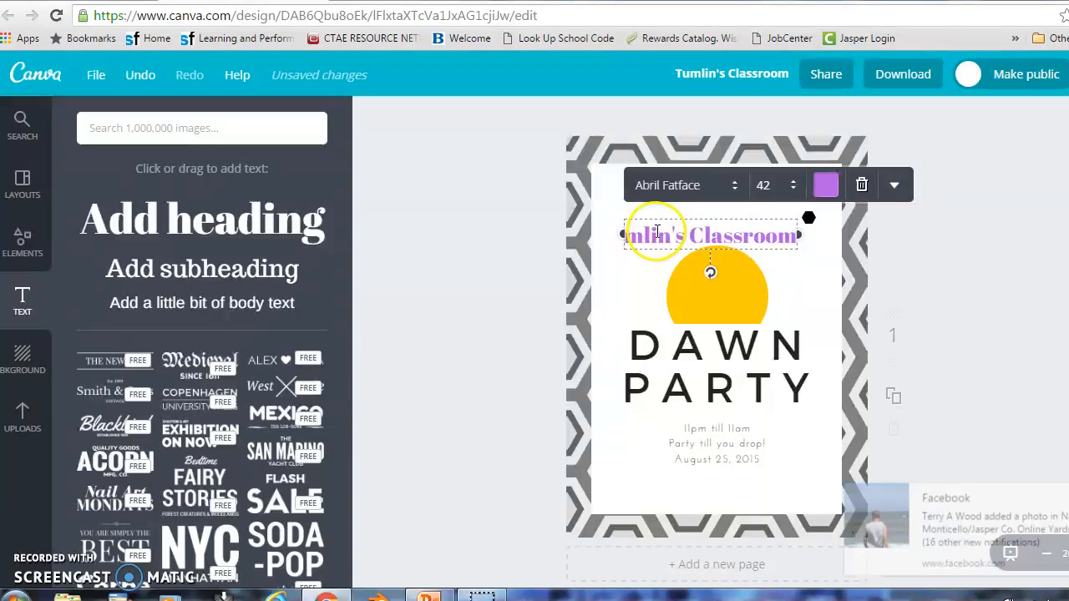
pyautogui.write('Tu')
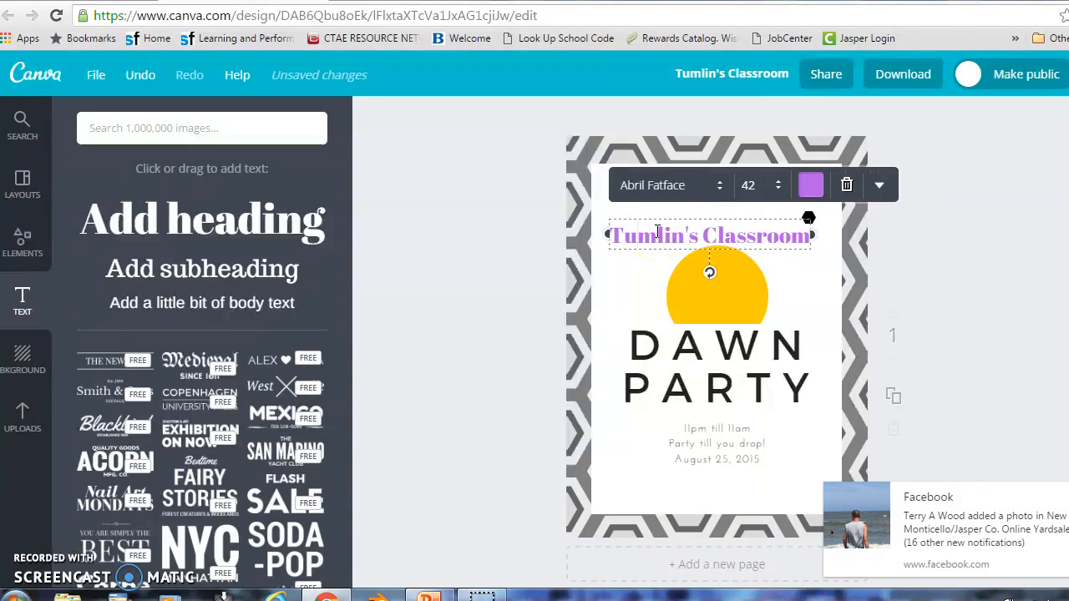
pyautogui.click(611, 303)
# Replace the DAWN PARTY title text with 'IBT'
pyautogui.click(626, 301)
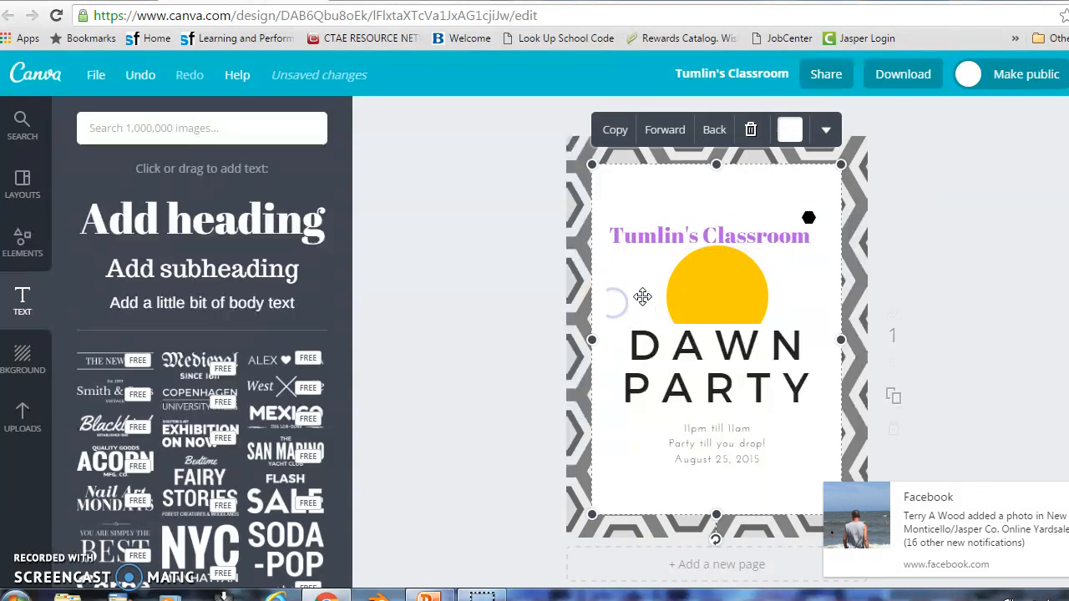
pyautogui.click(686, 351)
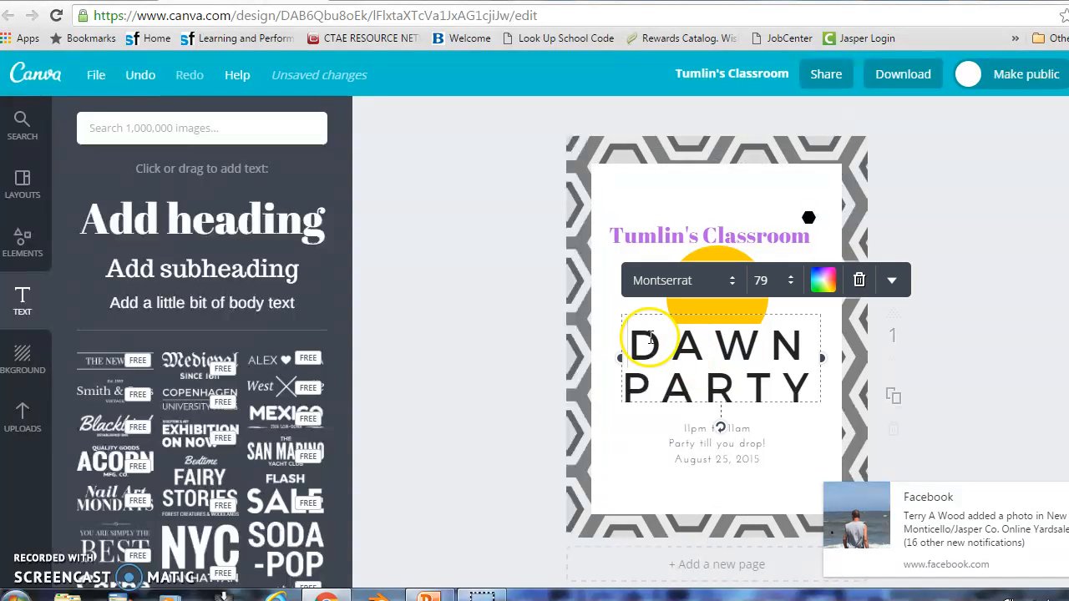
pyautogui.moveTo(639, 345); pyautogui.dragTo(810, 392)
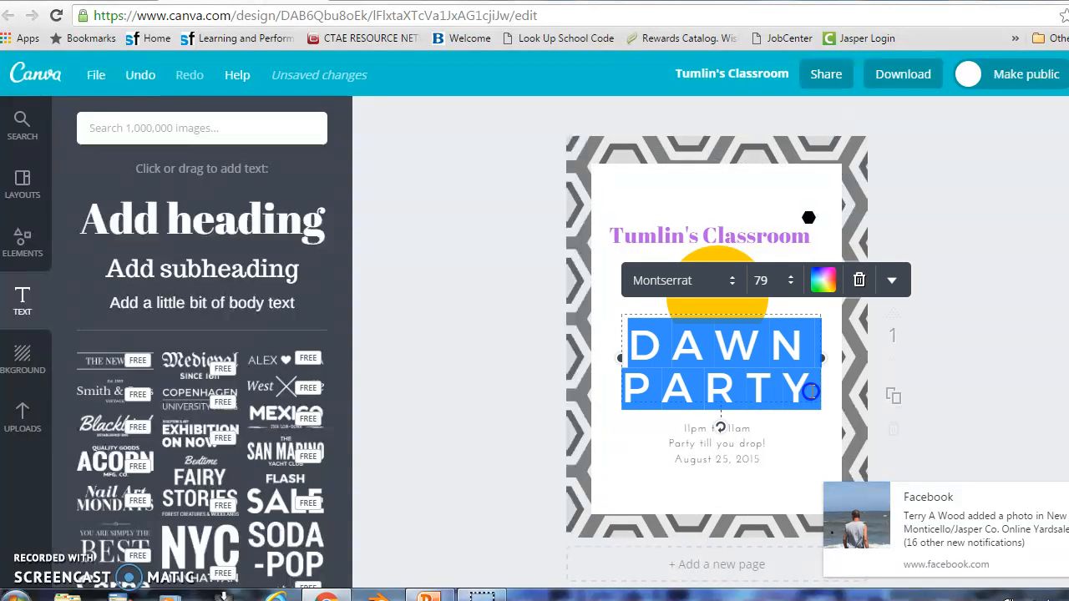
pyautogui.write('IBT')
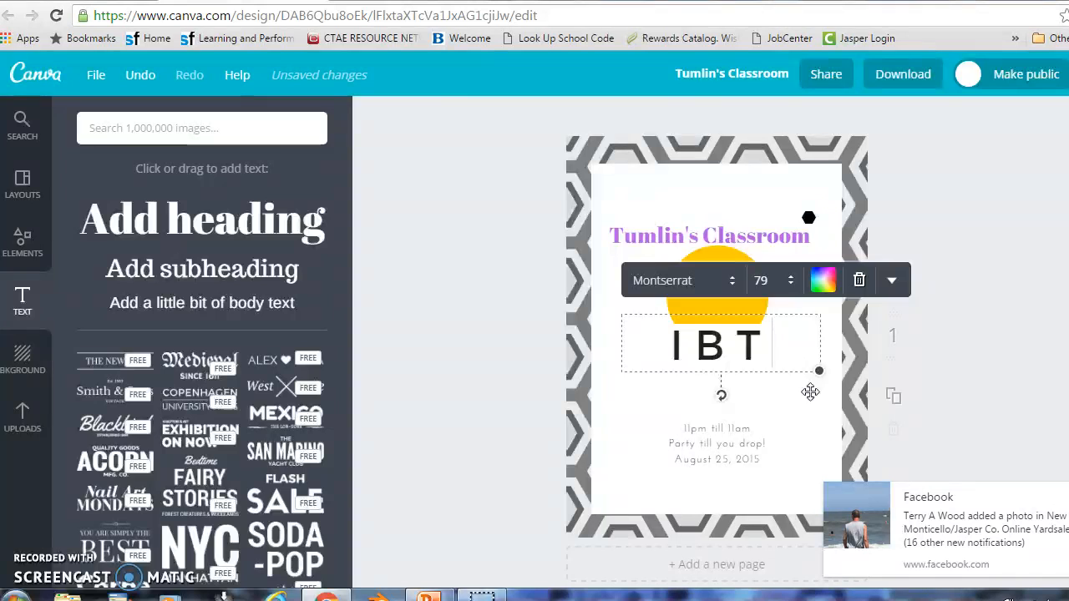
pyautogui.click(740, 441)
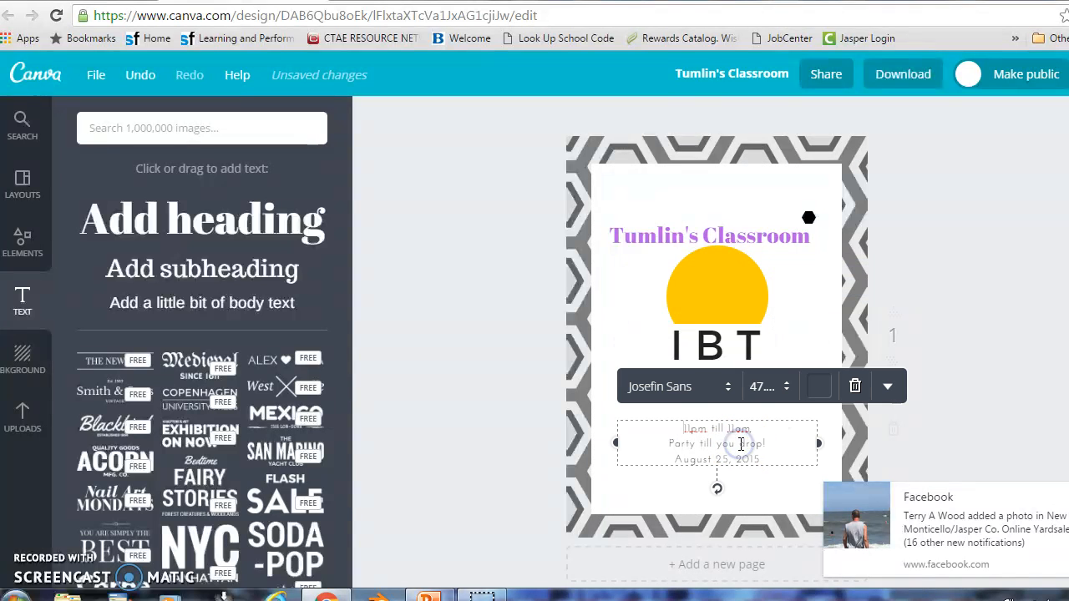
# Replace the party time and date lines with a two-line street address and city
pyautogui.moveTo(677, 429); pyautogui.dragTo(775, 459)
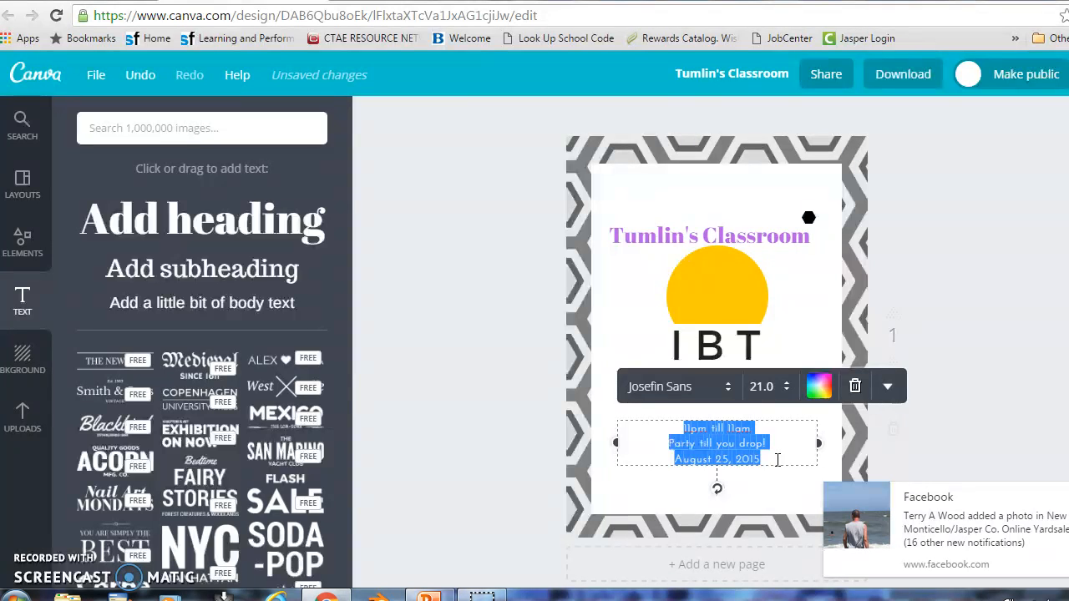
pyautogui.press('BackSpace')
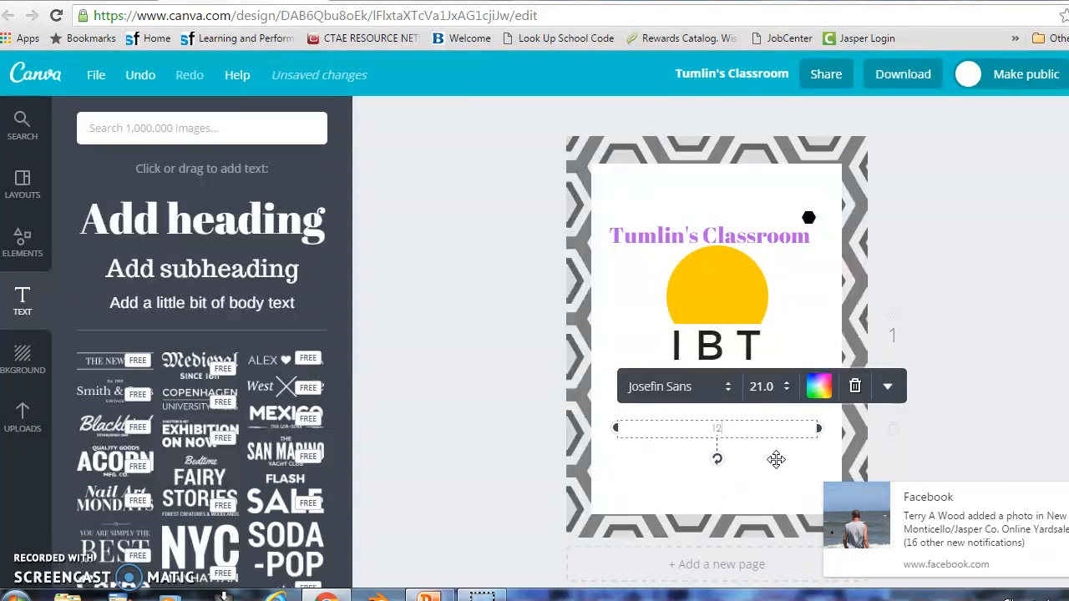
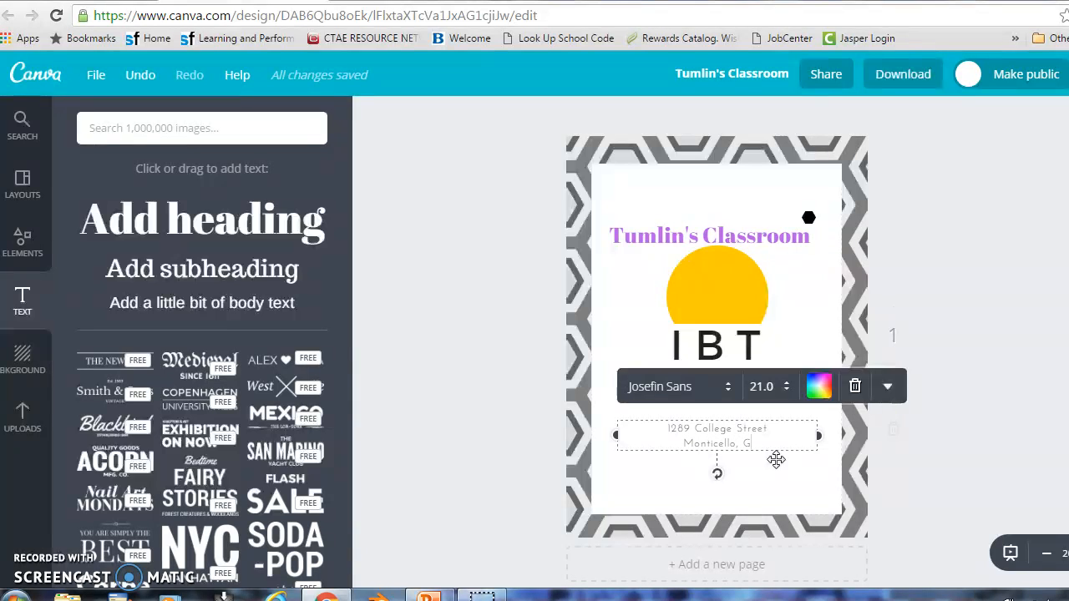
pyautogui.click(637, 287)
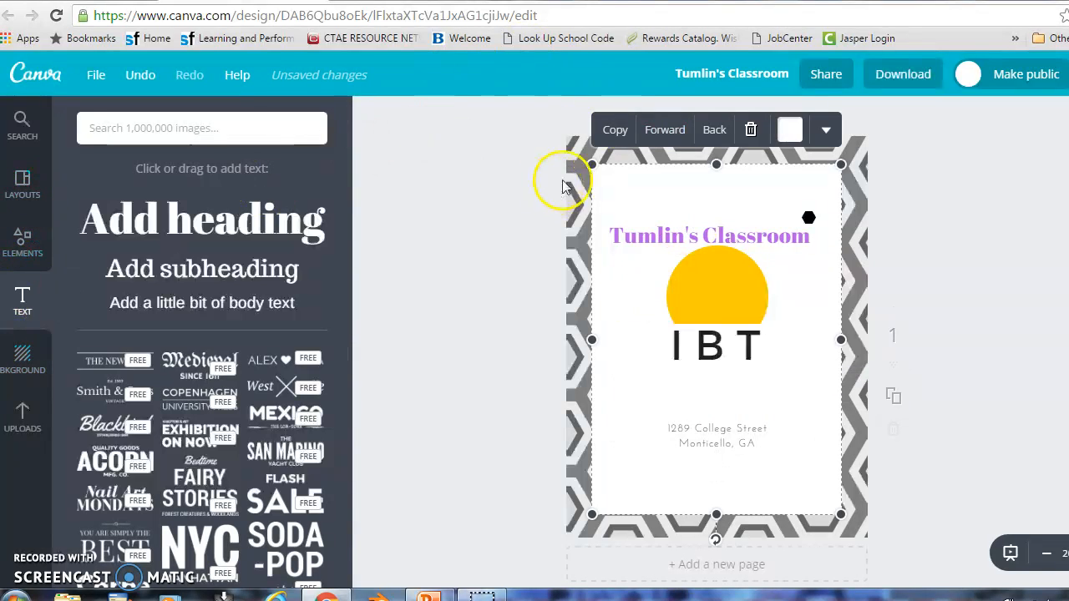
# Apply the teal patterned background and delete the grey hexagon frame overlay
pyautogui.click(22, 183)
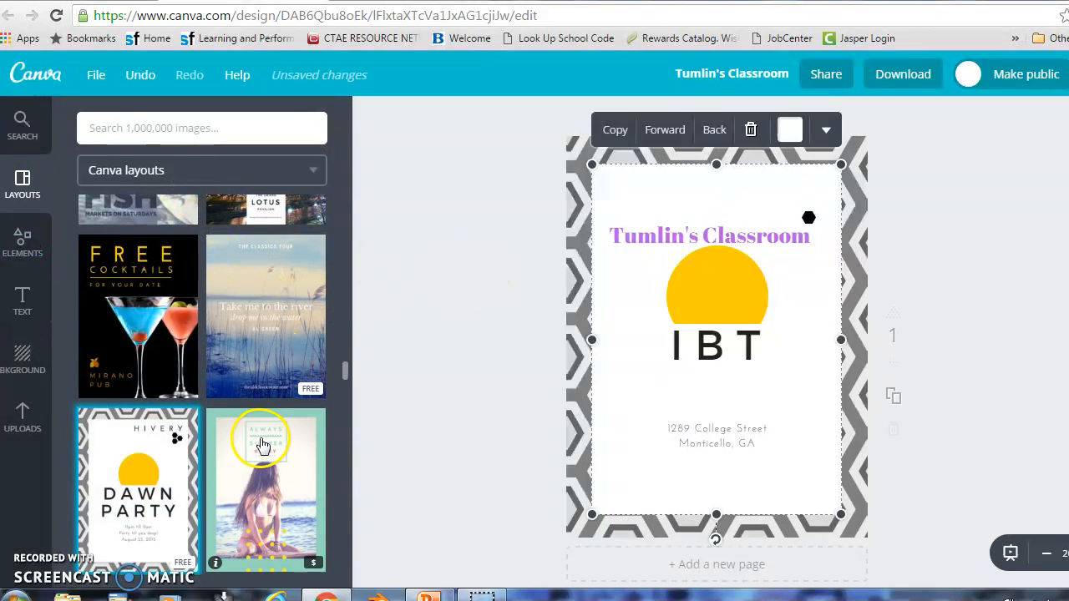
pyautogui.click(36, 358)
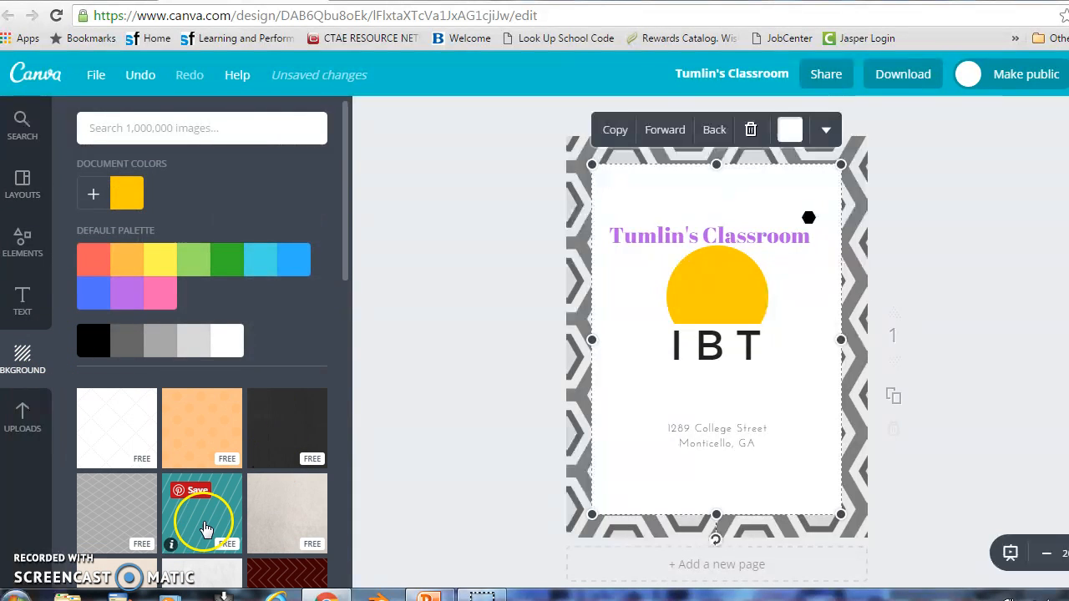
pyautogui.click(202, 509)
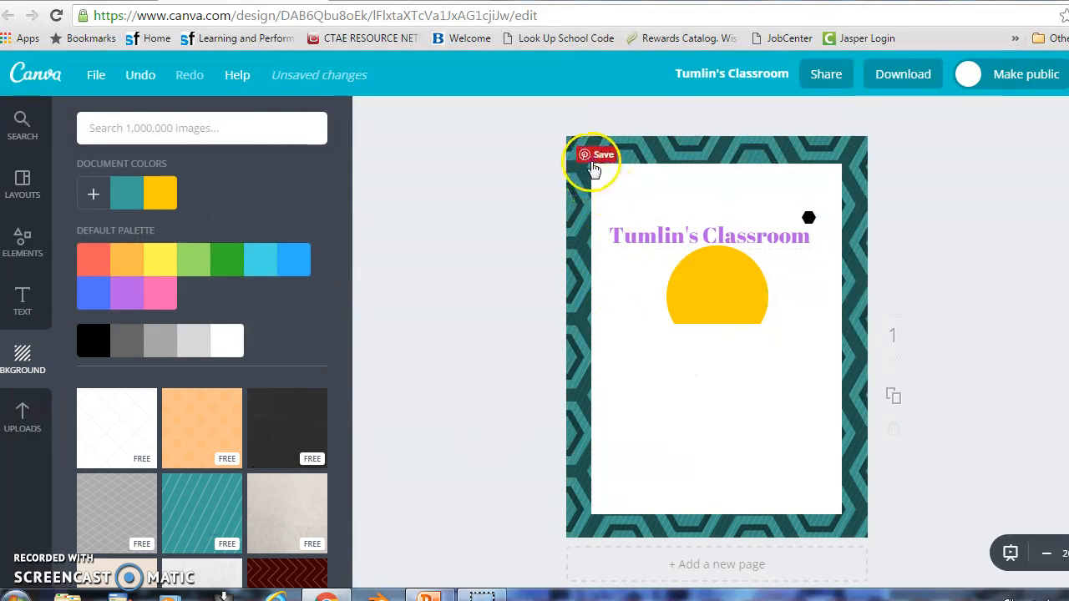
pyautogui.click(677, 149)
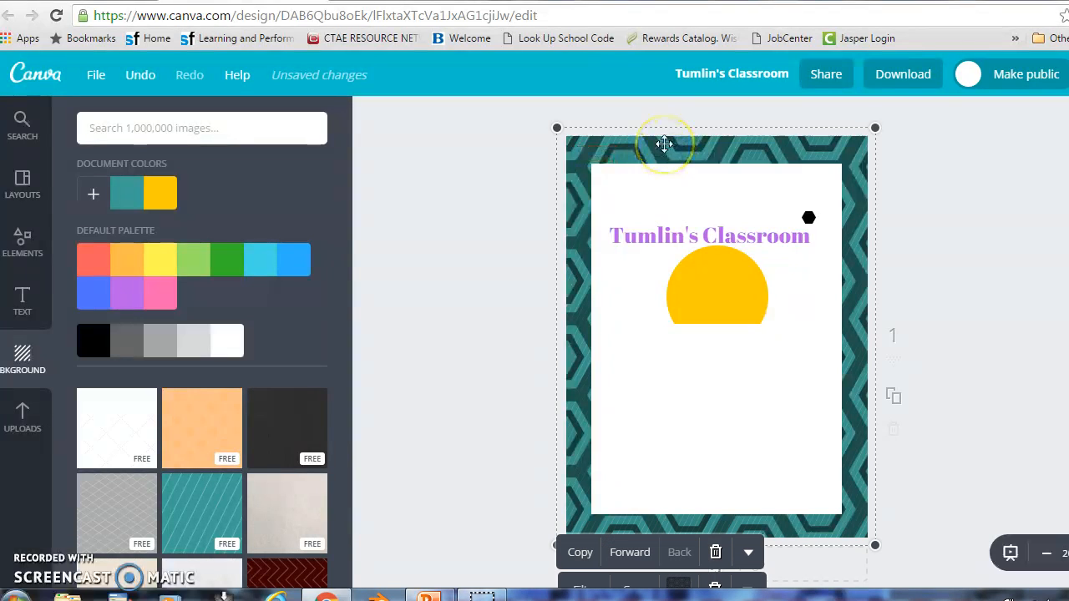
pyautogui.press('Delete')
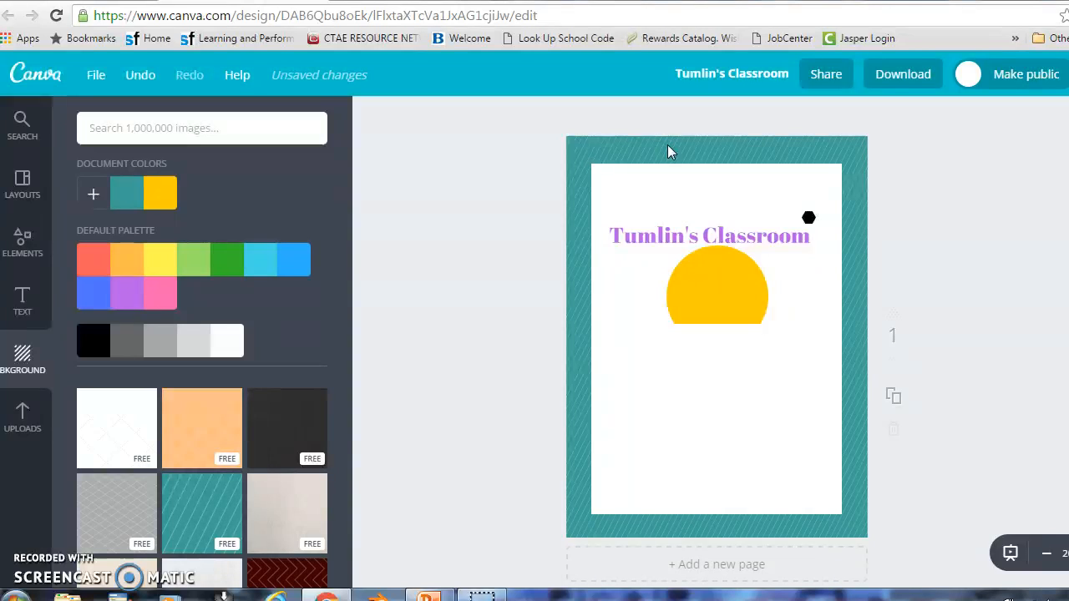
pyautogui.click(585, 332)
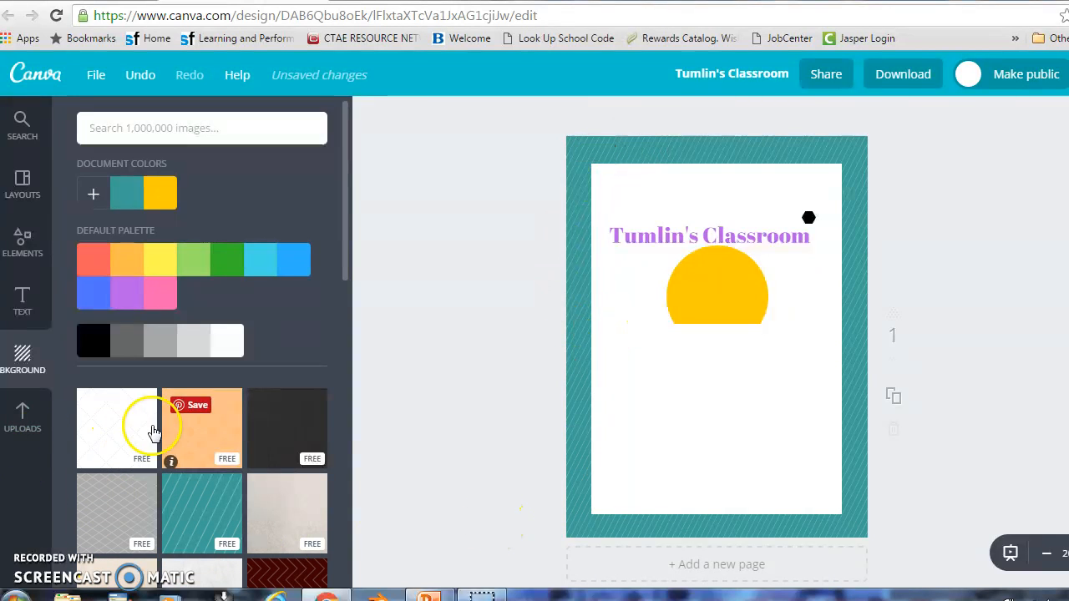
# Add the uploaded woman photo and drag it below the yellow semicircle
pyautogui.click(25, 418)
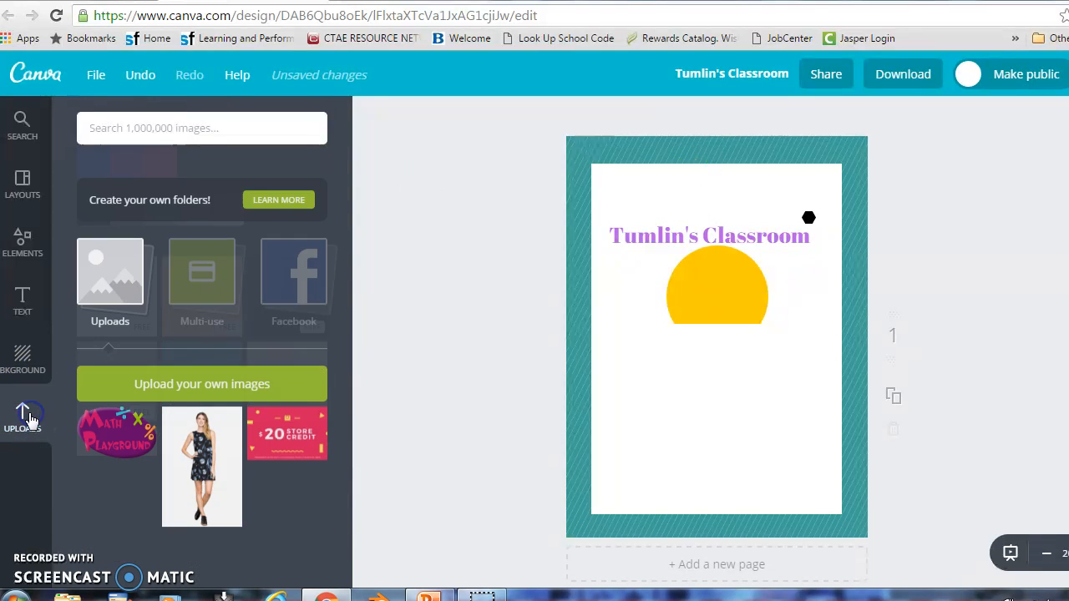
pyautogui.click(176, 421)
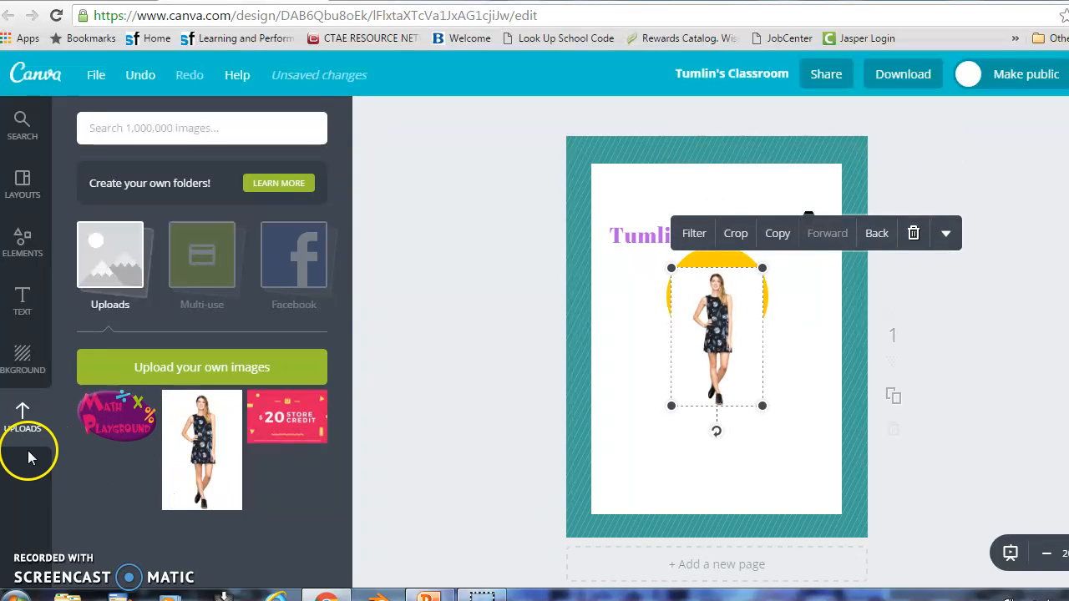
pyautogui.click(174, 364)
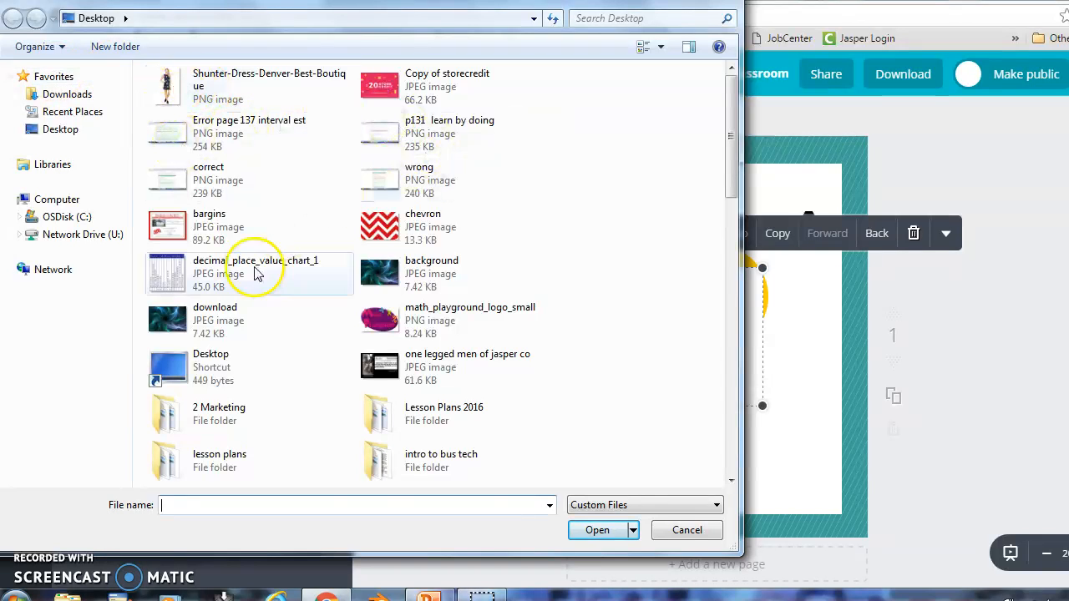
pyautogui.click(686, 530)
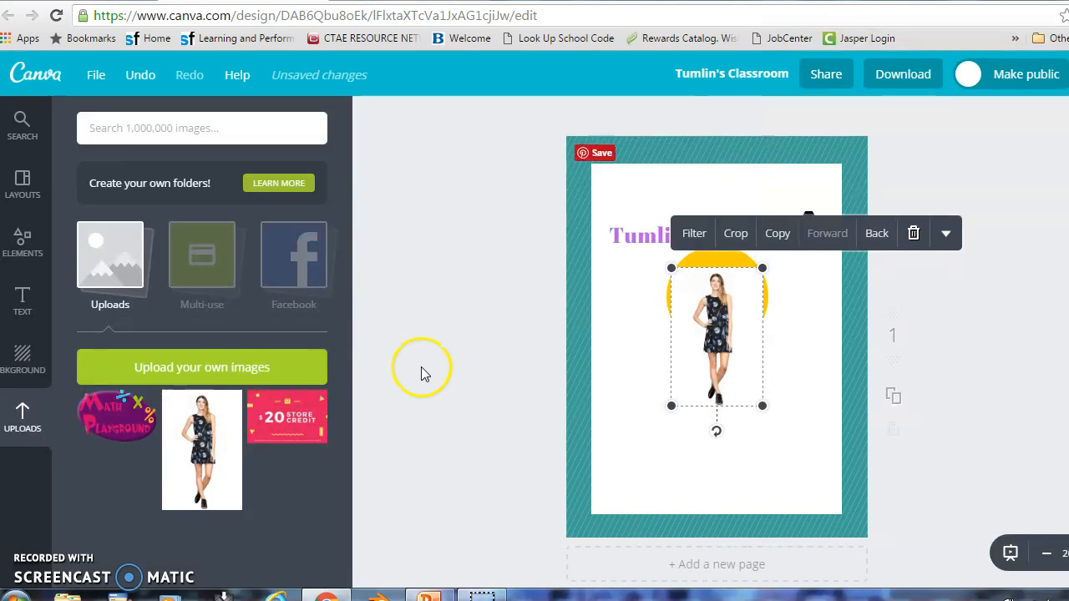
pyautogui.moveTo(687, 384); pyautogui.dragTo(701, 481)
pyautogui.click(637, 453)
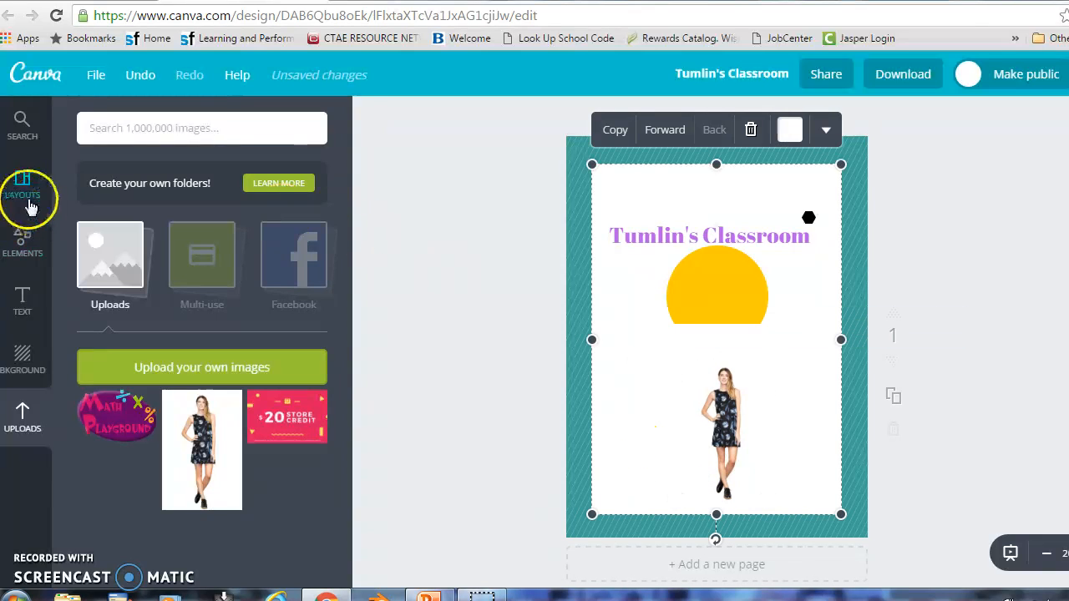
pyautogui.click(23, 292)
pyautogui.moveTo(126, 215); pyautogui.dragTo(690, 351)
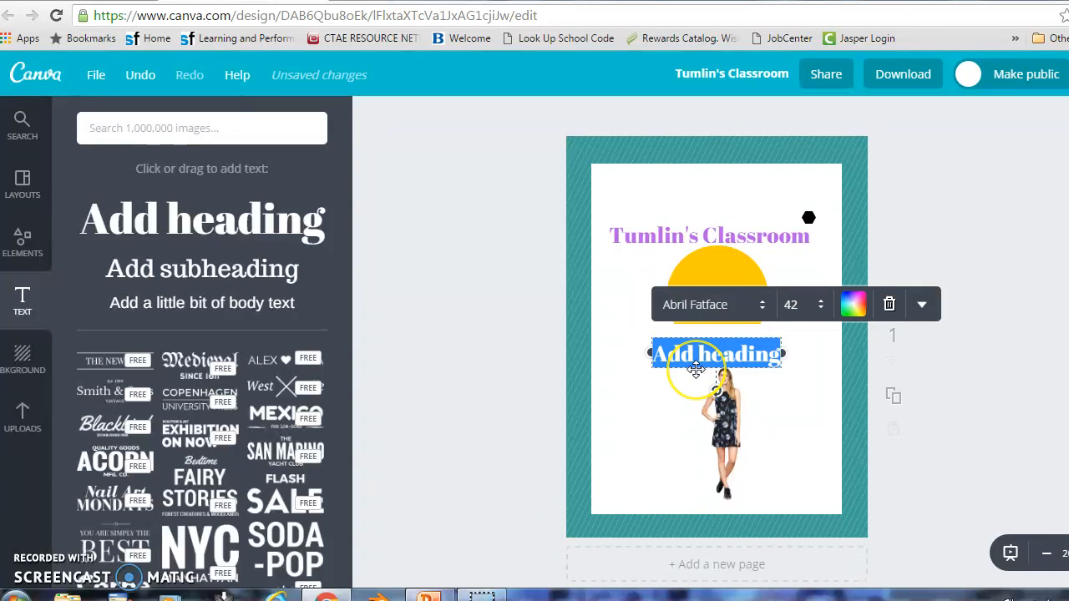
pyautogui.press('BackSpace')
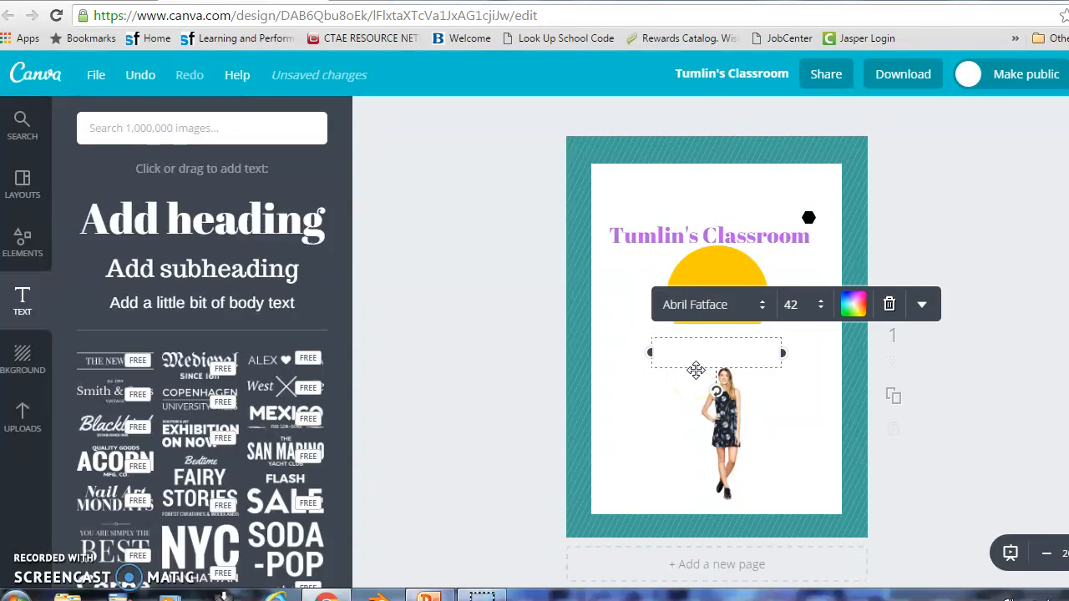
pyautogui.click(727, 368)
pyautogui.click(711, 375)
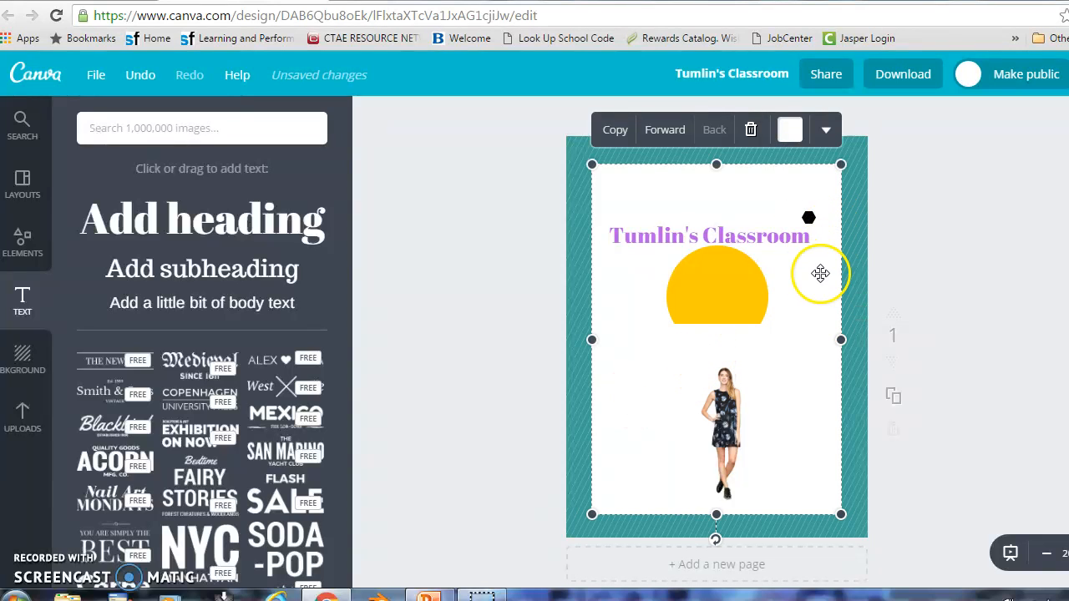
pyautogui.press('Delete')
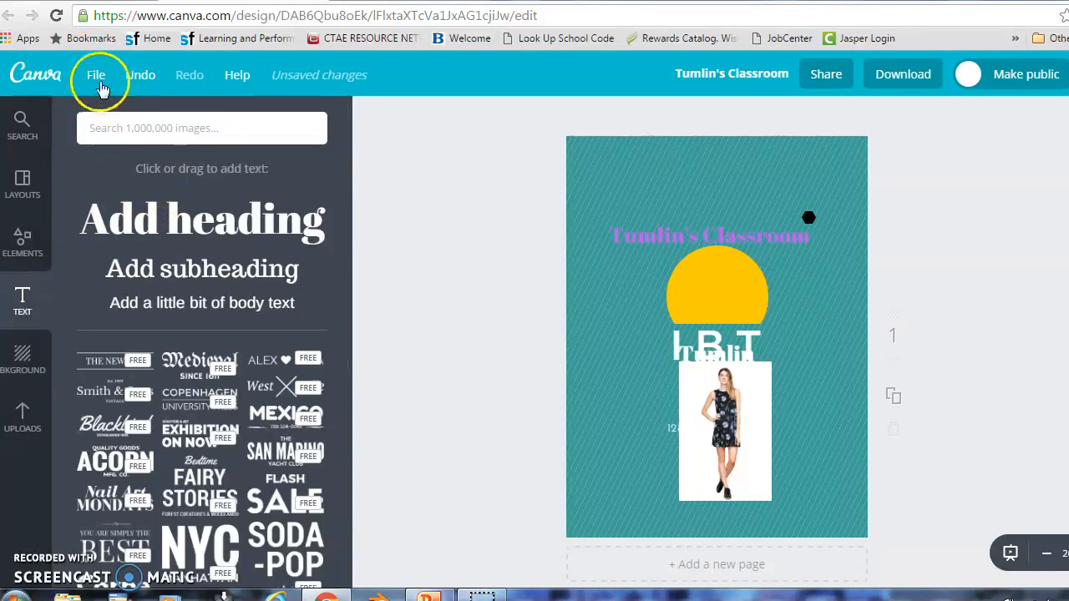
pyautogui.click(140, 79)
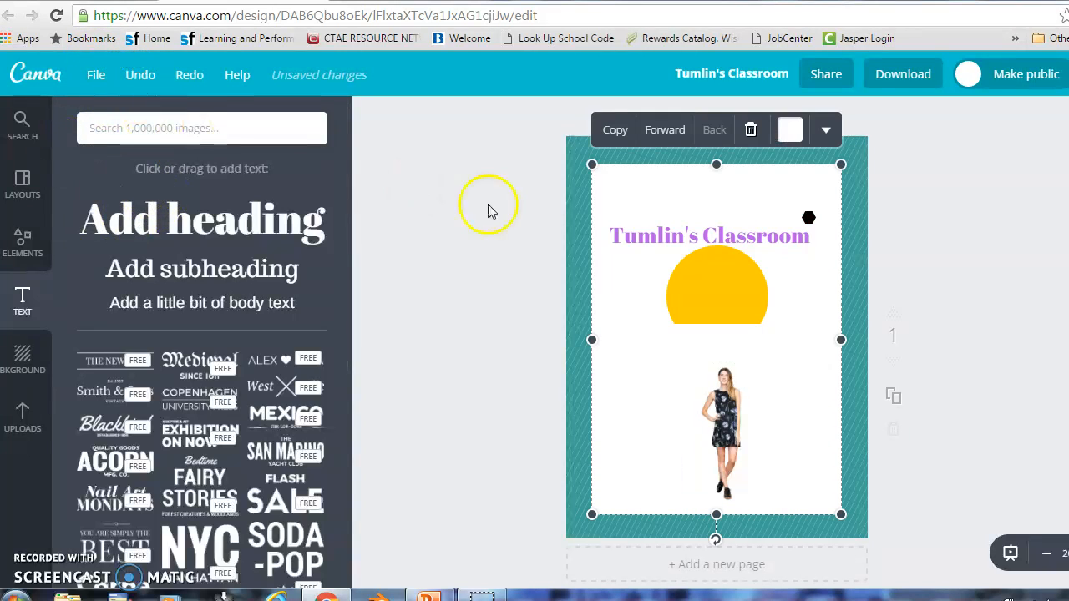
pyautogui.click(640, 431)
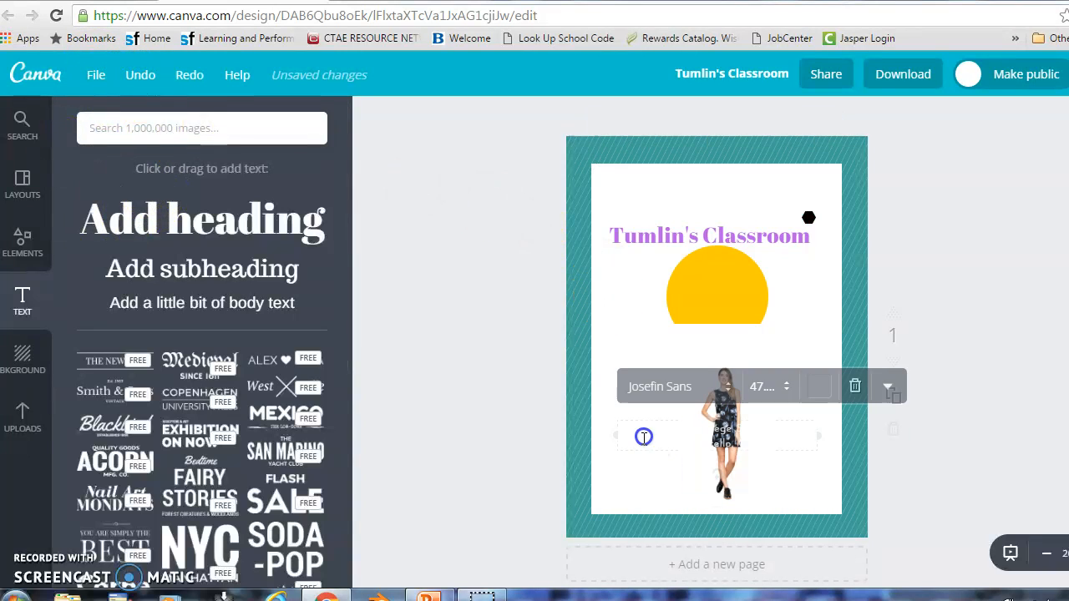
pyautogui.click(857, 320)
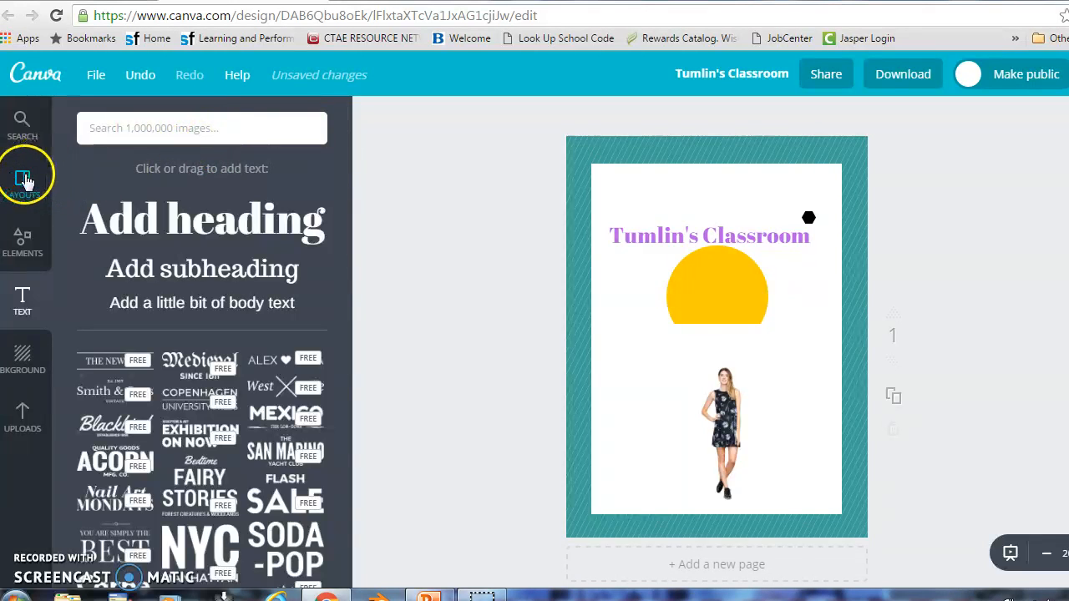
# Browse the Layouts, Elements, Text and Background panels in turn, then return to Uploads
pyautogui.click(22, 190)
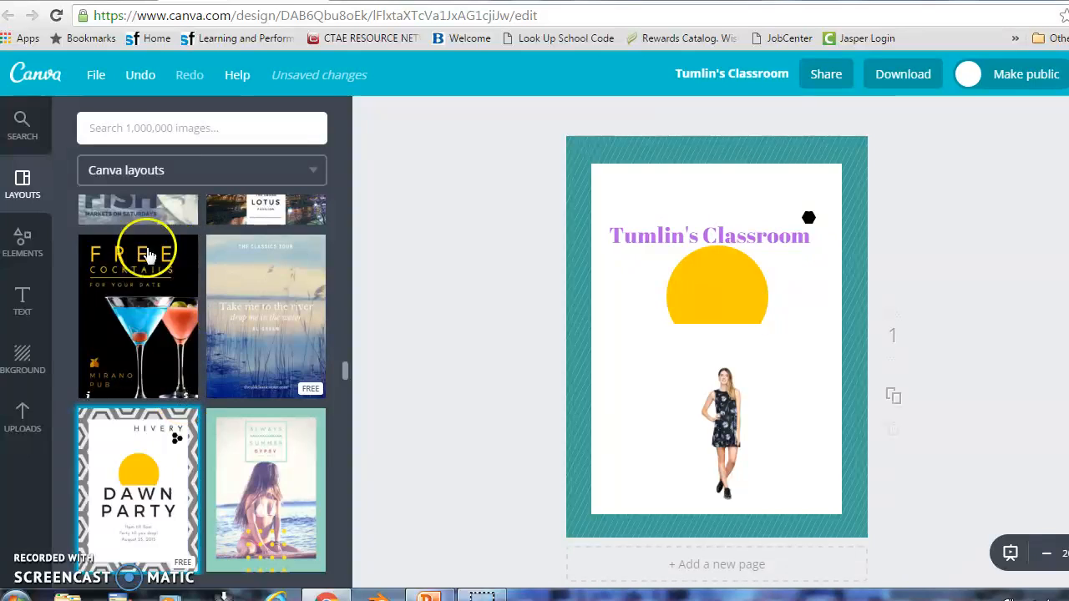
pyautogui.click(22, 249)
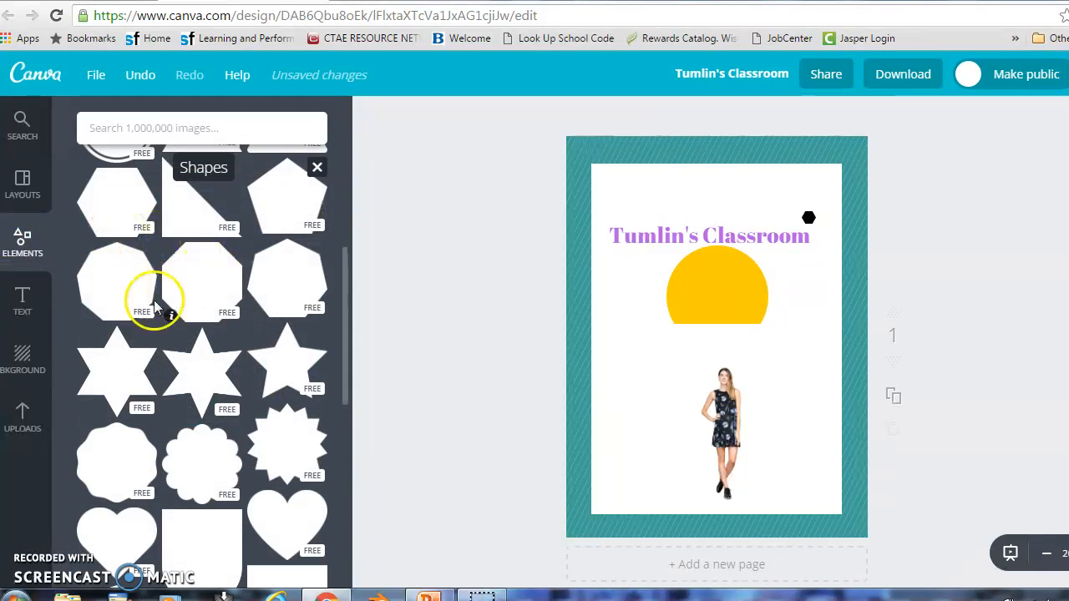
pyautogui.click(26, 300)
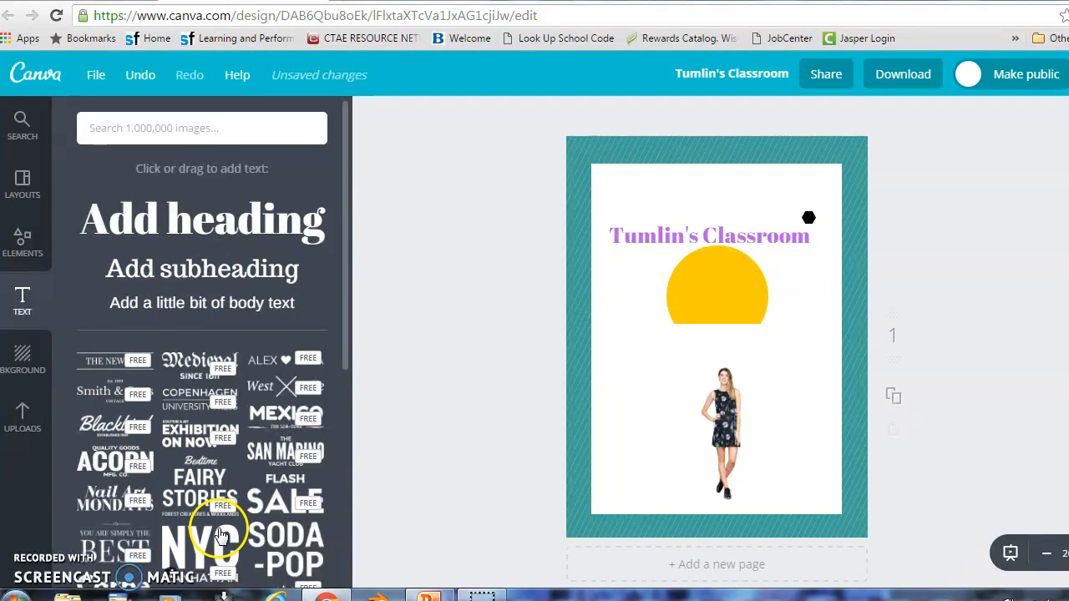
pyautogui.click(18, 361)
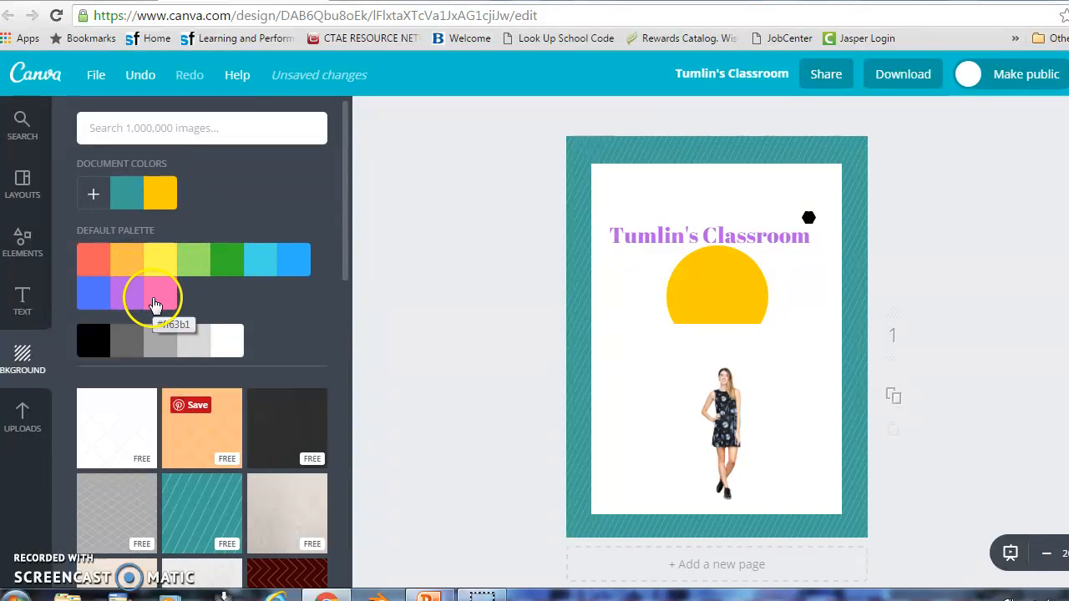
pyautogui.click(23, 415)
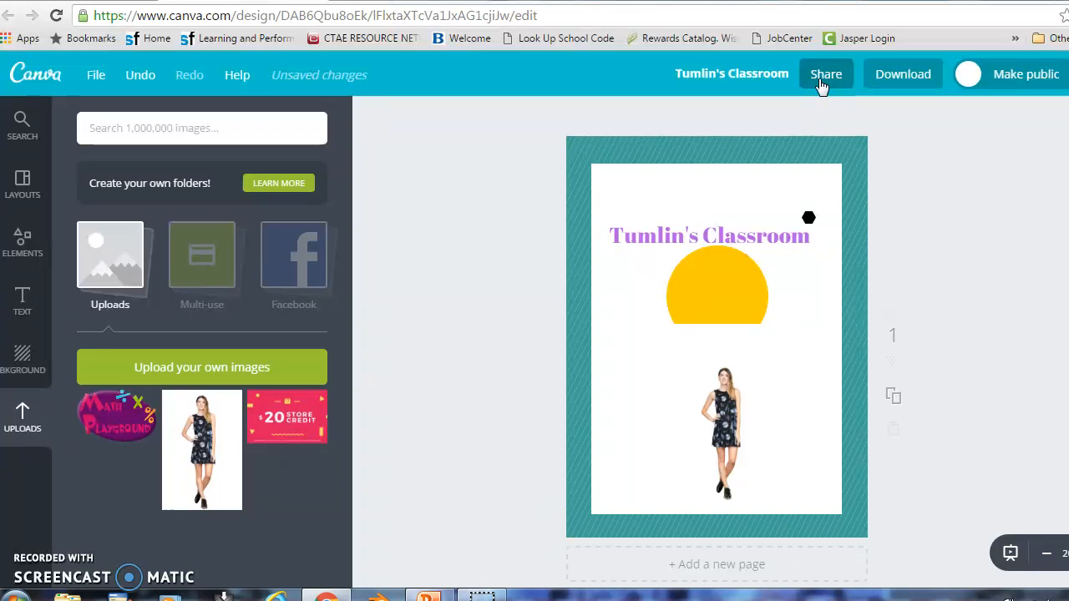
pyautogui.click(821, 83)
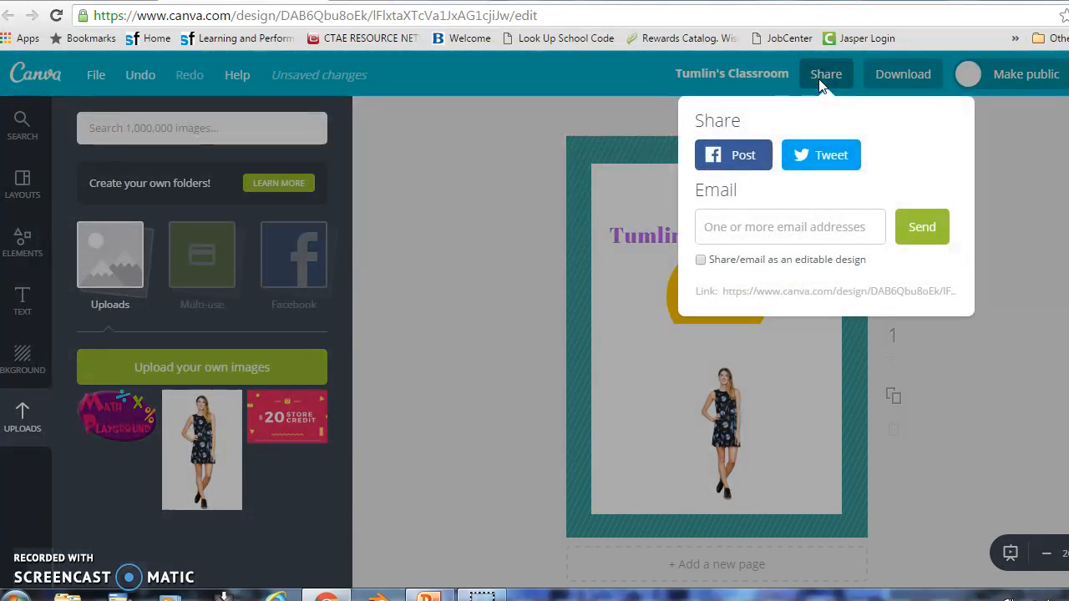
pyautogui.click(740, 169)
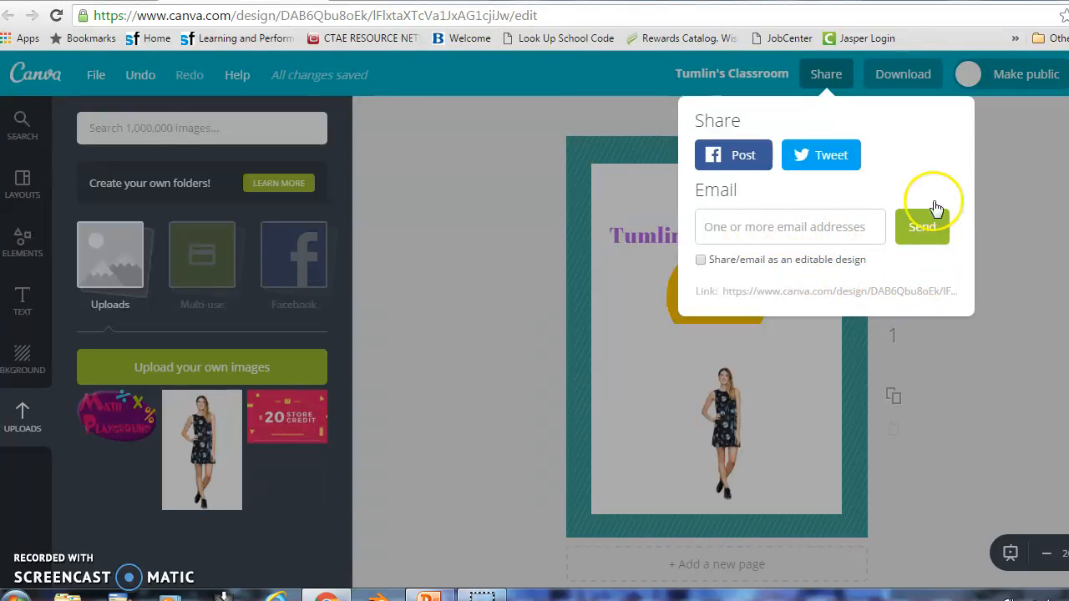
pyautogui.click(995, 155)
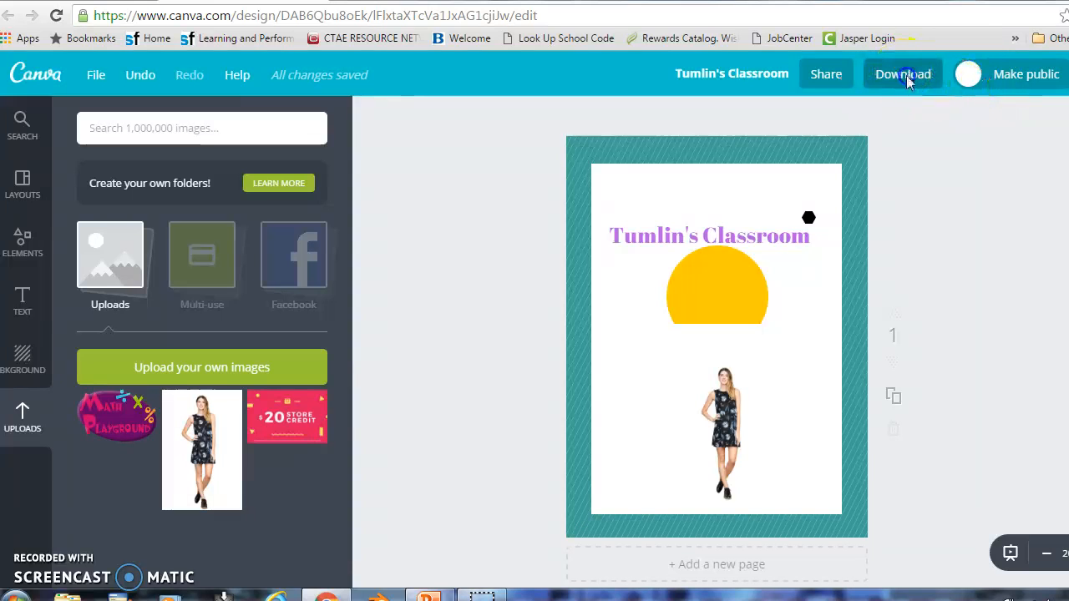
pyautogui.click(906, 76)
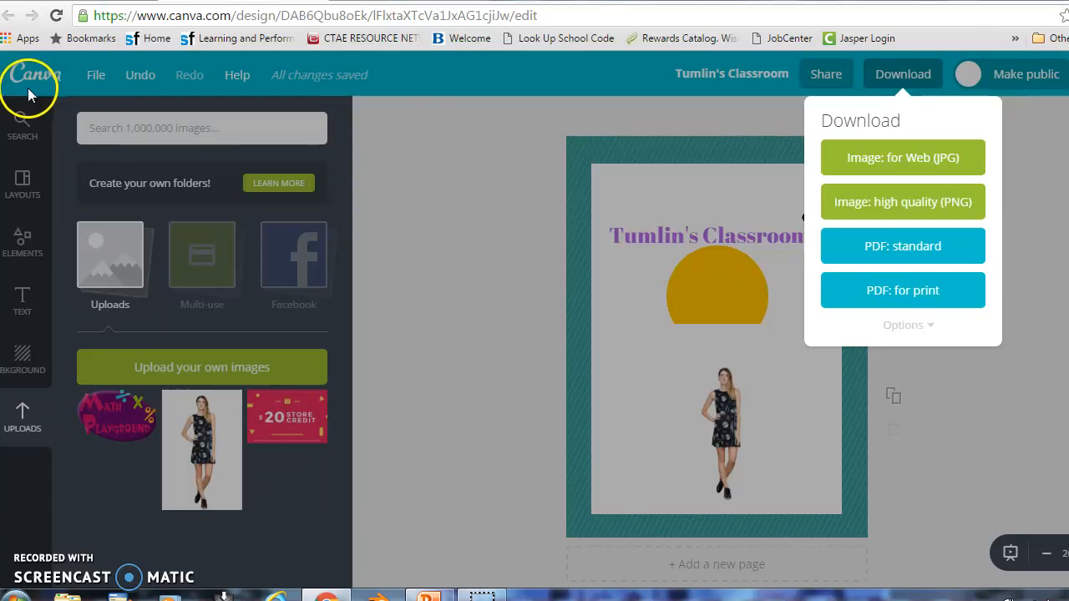
pyautogui.click(609, 93)
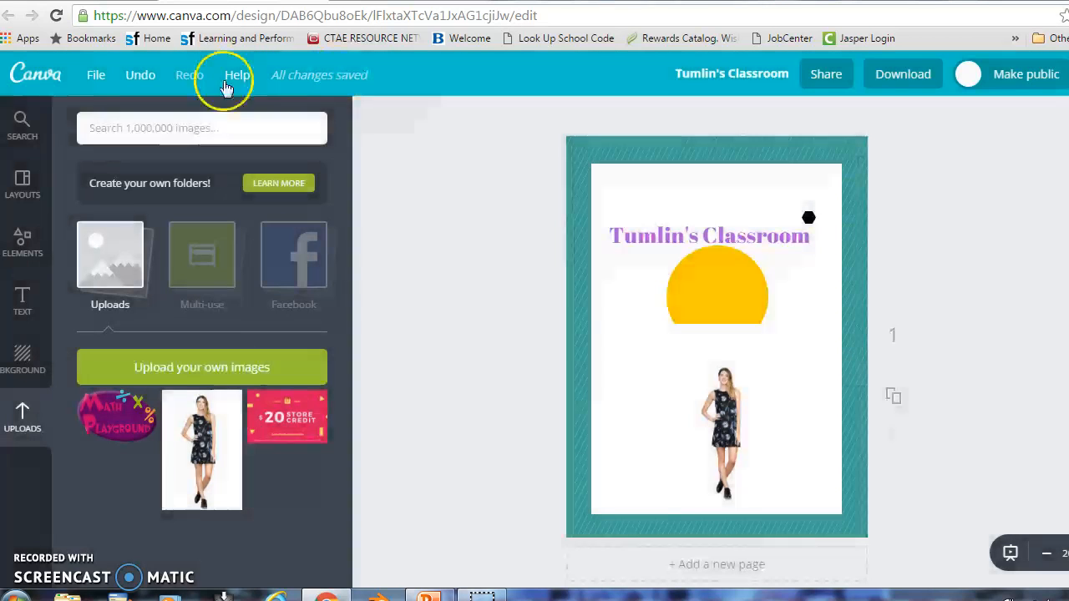
# Go to the Canva home page, view Shared with you, then open Get design inspiration
pyautogui.click(56, 82)
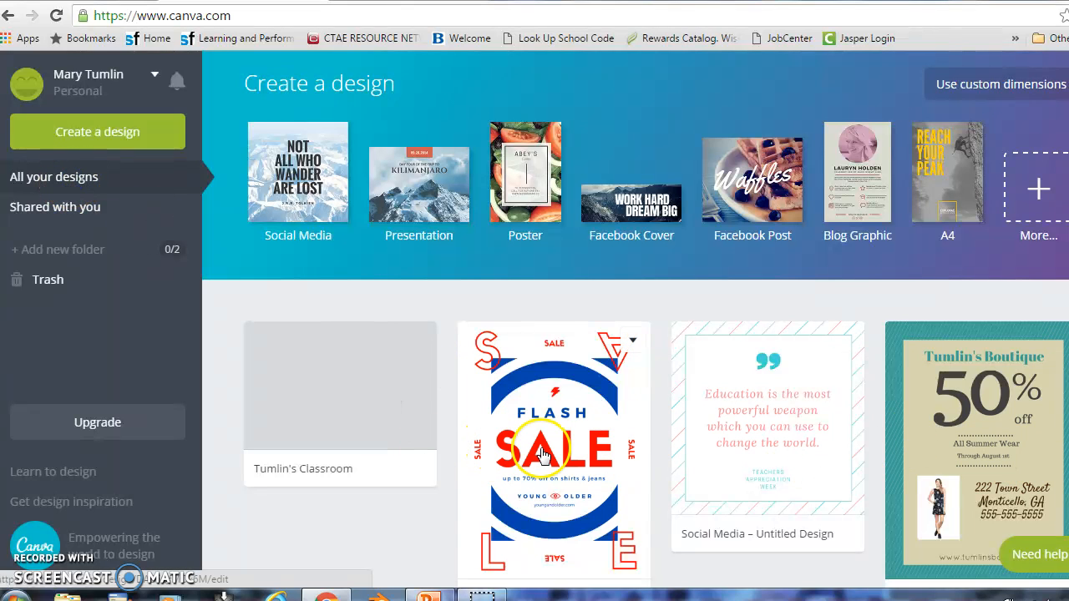
pyautogui.click(81, 216)
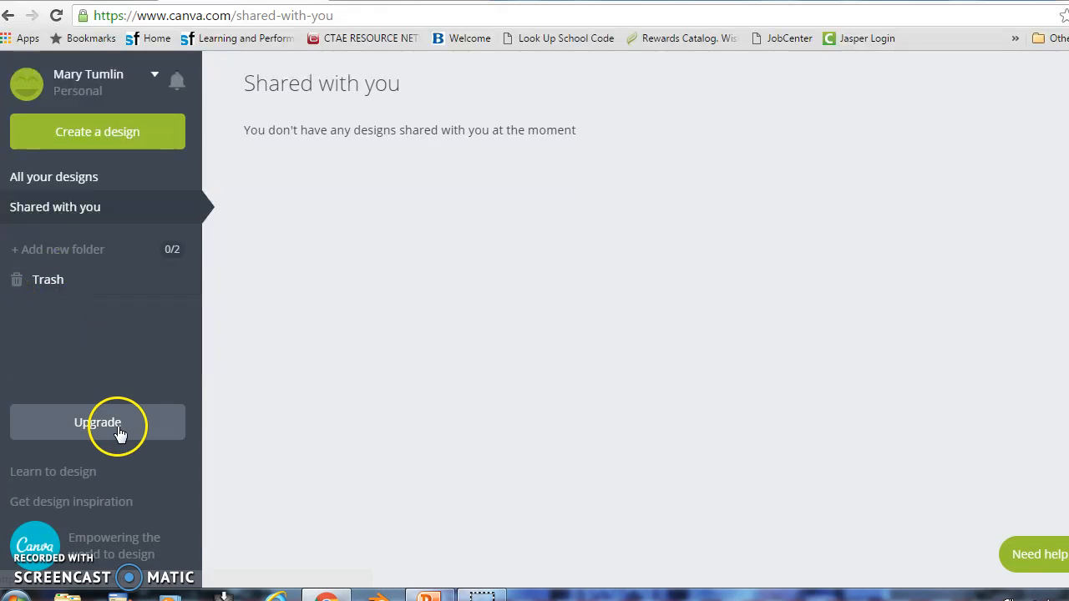
pyautogui.click(64, 506)
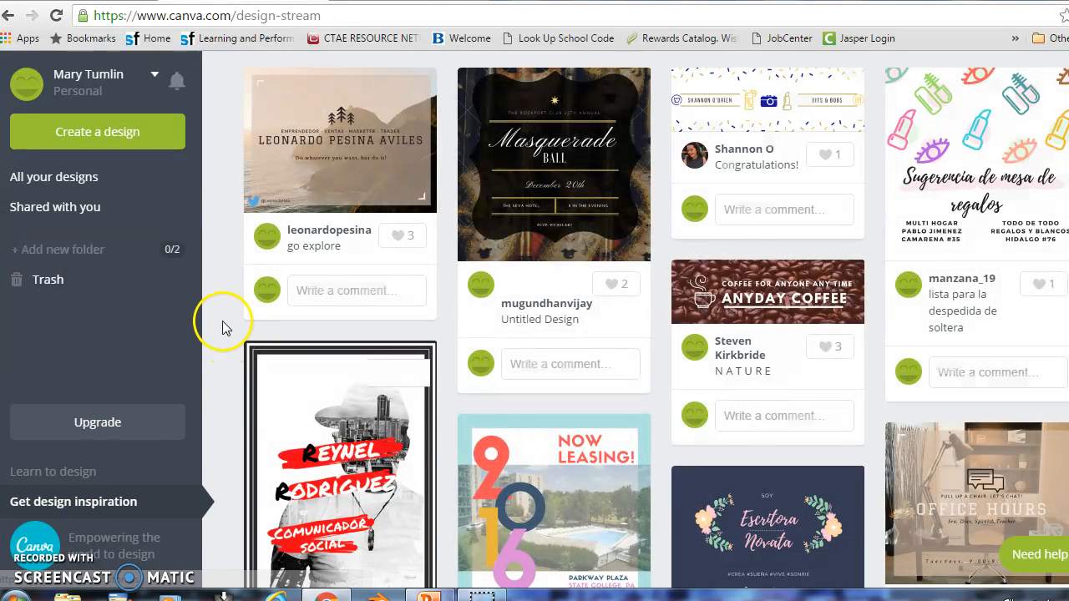